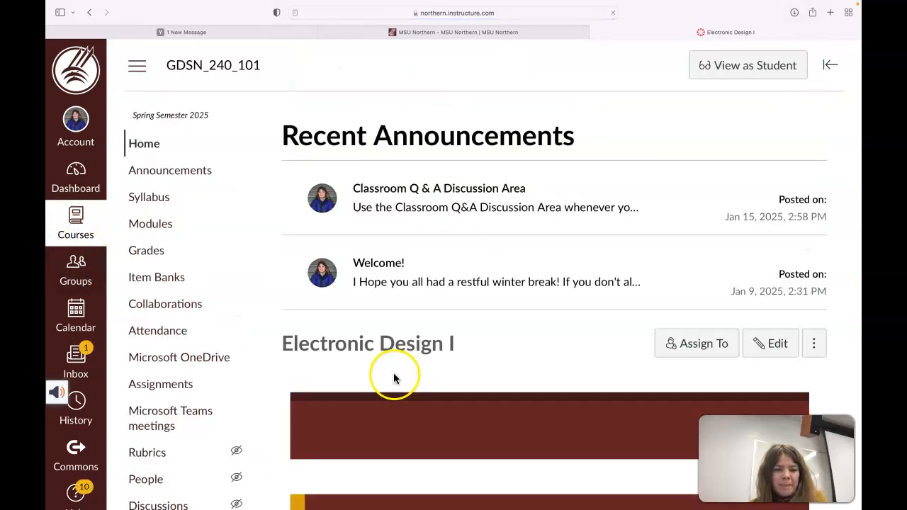
Open the Week 1 'Brand Style Guide (No Logo Section)' page from the course Modules list.
{"action": "left_click", "coordinate": [154, 228]}
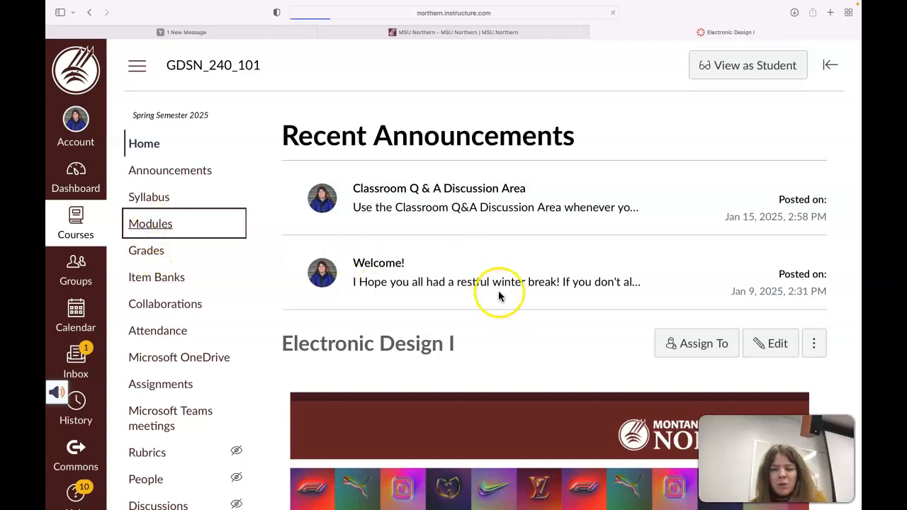
{"action": "scroll", "coordinate": [498, 329], "scroll_direction": "down", "scroll_amount": 10}
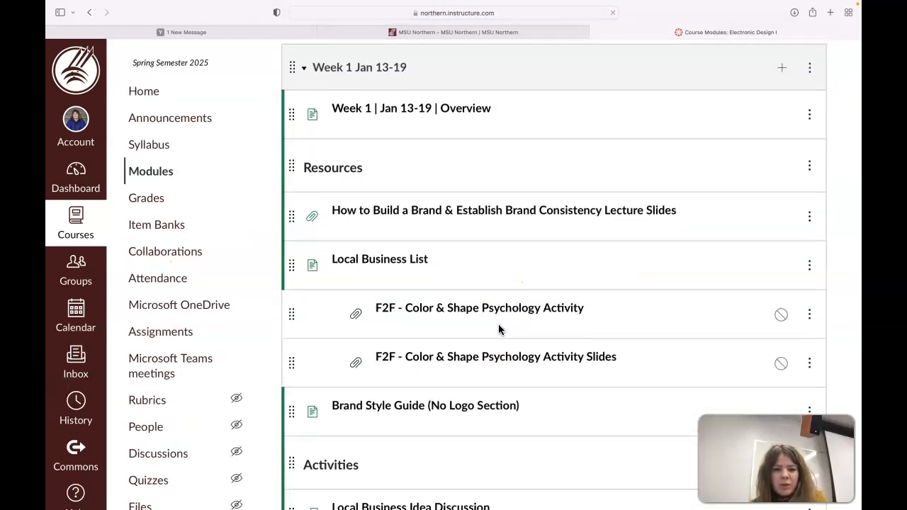
{"action": "left_click", "coordinate": [446, 261]}
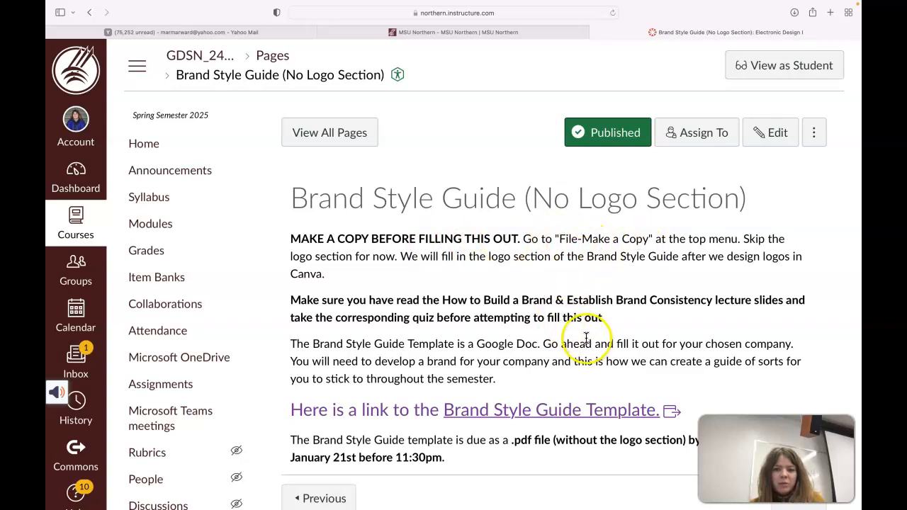
{"action": "scroll", "coordinate": [573, 385], "scroll_direction": "down", "scroll_amount": 1}
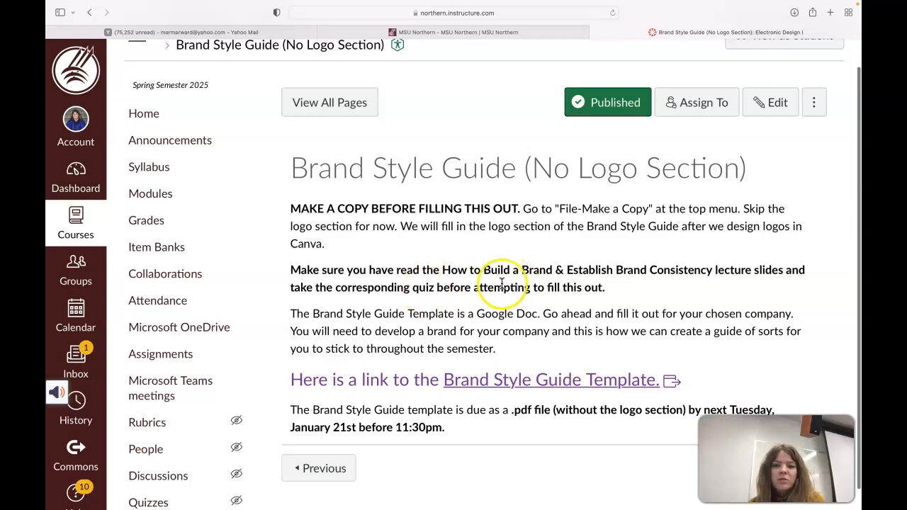
Open the Brand Style Guide Template and save a copy named 'Copy of Brand Style Guide Template'.
{"action": "left_click", "coordinate": [515, 382]}
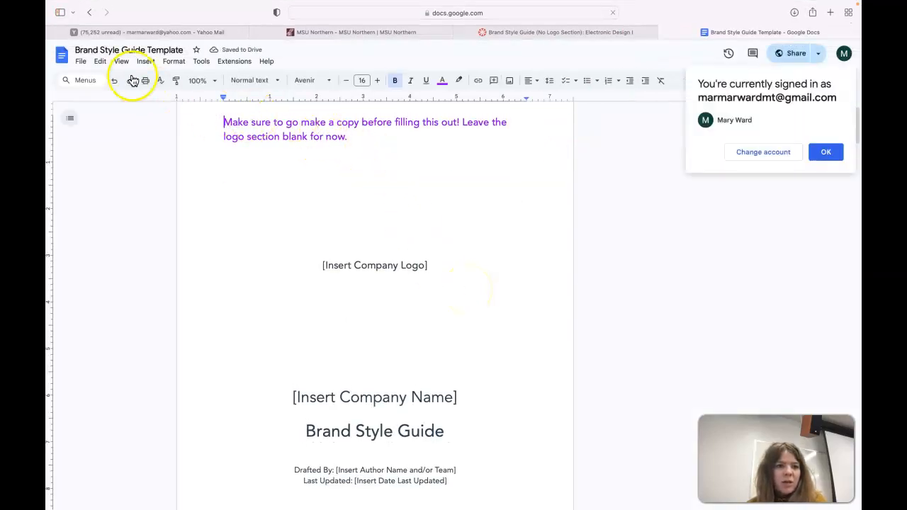
{"action": "left_click", "coordinate": [80, 61]}
{"action": "left_click", "coordinate": [108, 109]}
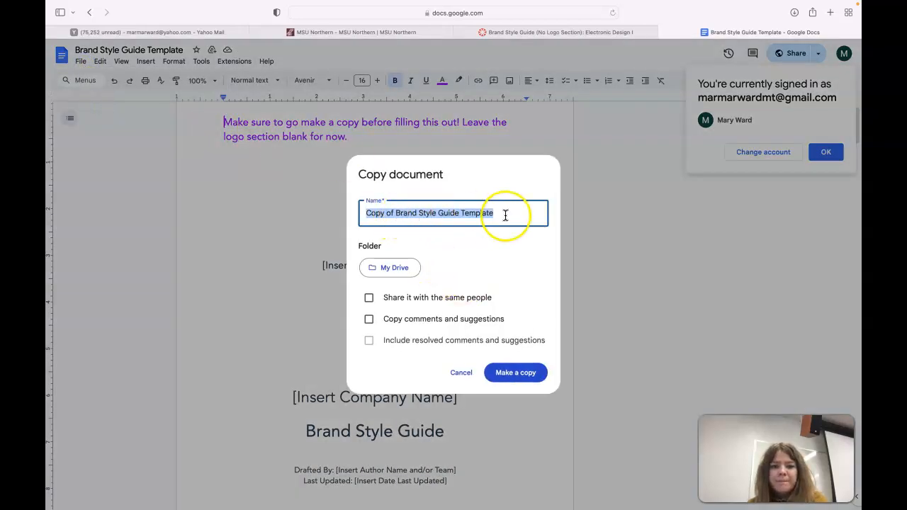
{"action": "left_click", "coordinate": [519, 380]}
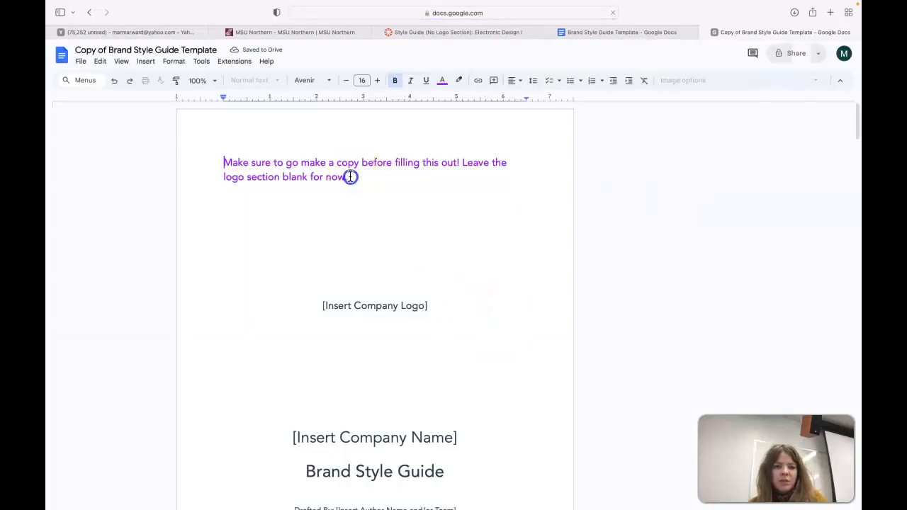
Delete the purple instruction sentence from the title page.
{"action": "left_click_drag", "start_coordinate": [224, 159], "coordinate": [333, 188]}
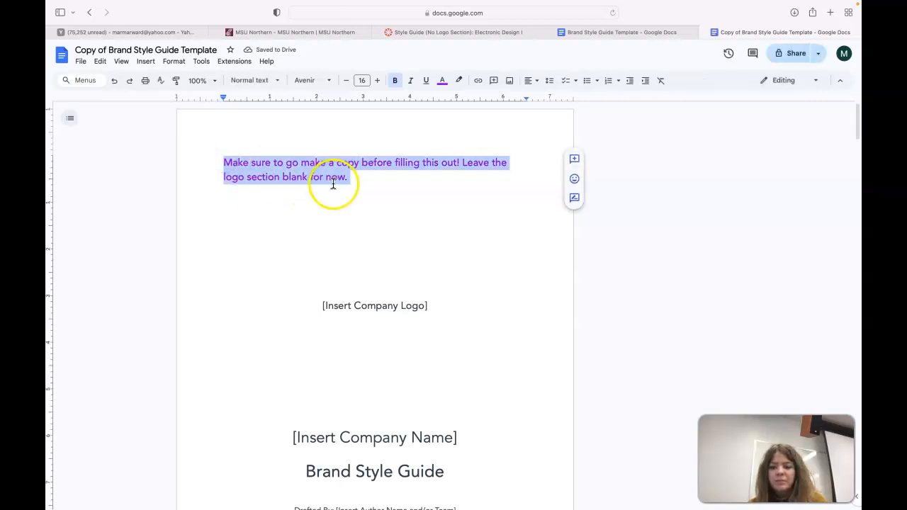
{"action": "key", "text": "BackSpace"}
{"action": "scroll", "coordinate": [365, 225], "scroll_direction": "down", "scroll_amount": 4}
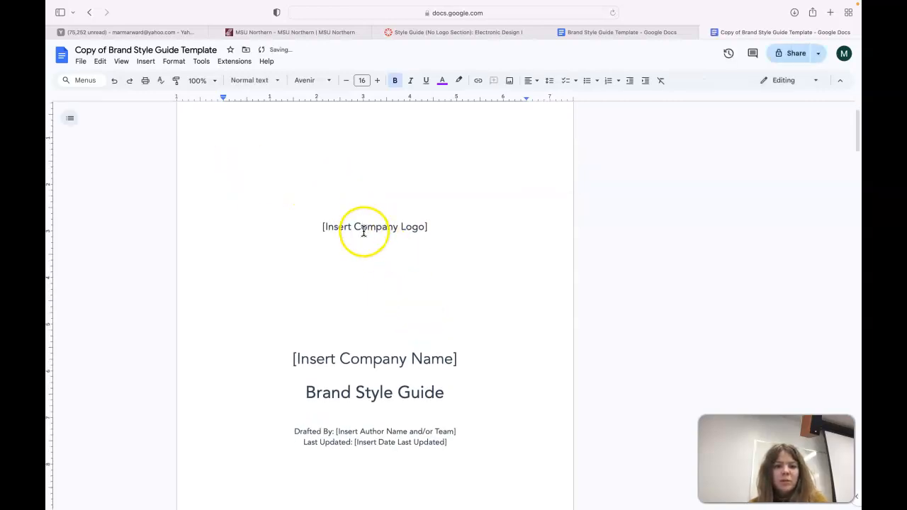
{"action": "scroll", "coordinate": [381, 306], "scroll_direction": "down", "scroll_amount": 1}
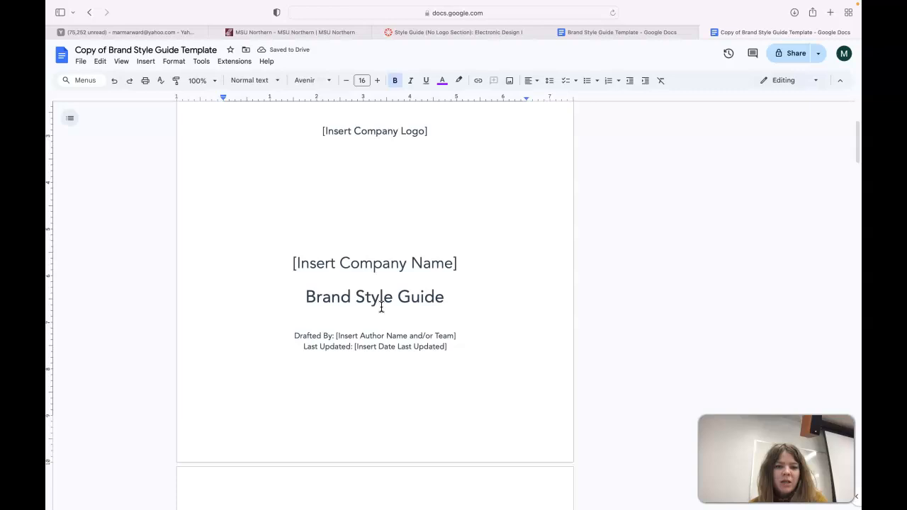
Replace the company name with MW Design and fill in the author's name and last-updated date.
{"action": "triple_click", "coordinate": [389, 257]}
{"action": "type", "text": "Mw"}
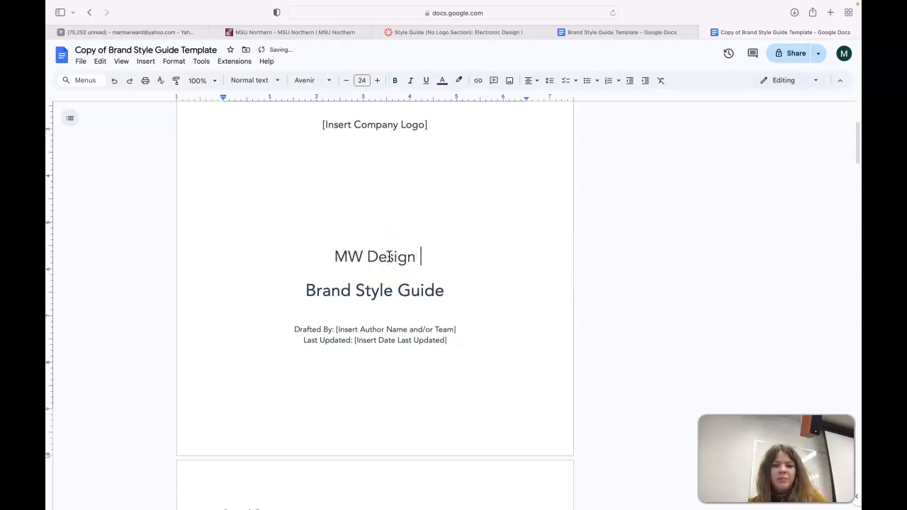
{"action": "scroll", "coordinate": [470, 368], "scroll_direction": "down", "scroll_amount": 1}
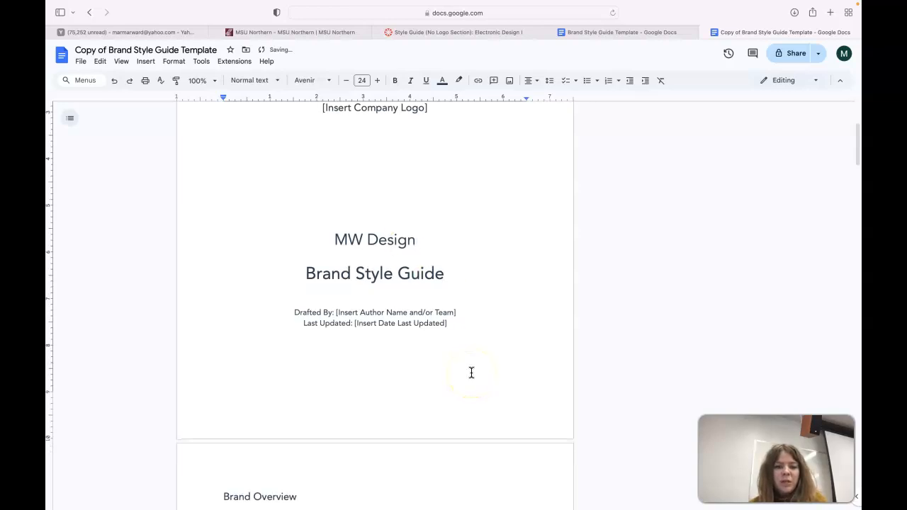
{"action": "left_click_drag", "start_coordinate": [457, 314], "coordinate": [353, 314]}
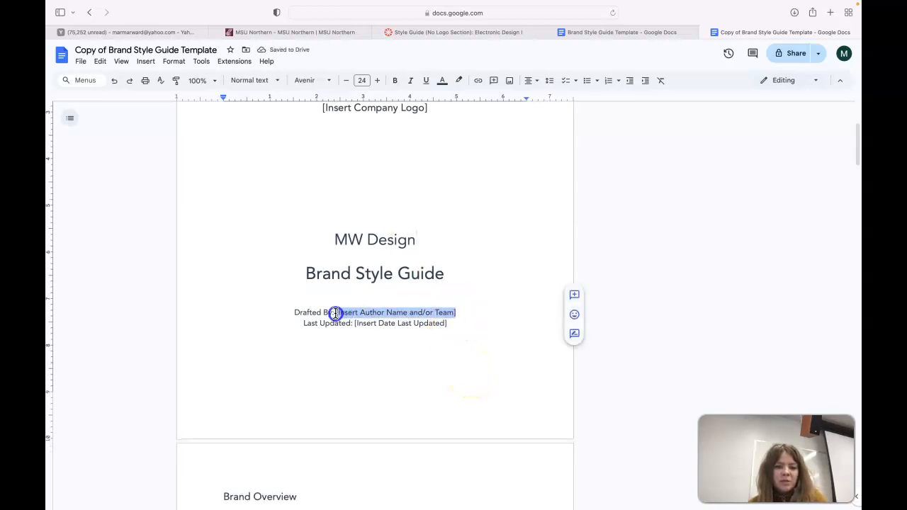
{"action": "type", "text": "Name"}
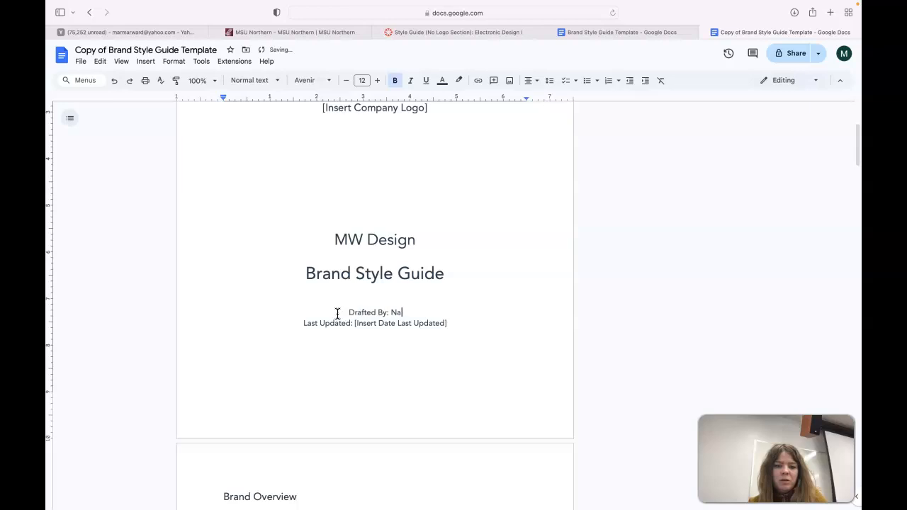
{"action": "type", "text": " Ward"}
{"action": "left_click_drag", "start_coordinate": [446, 324], "coordinate": [352, 323]}
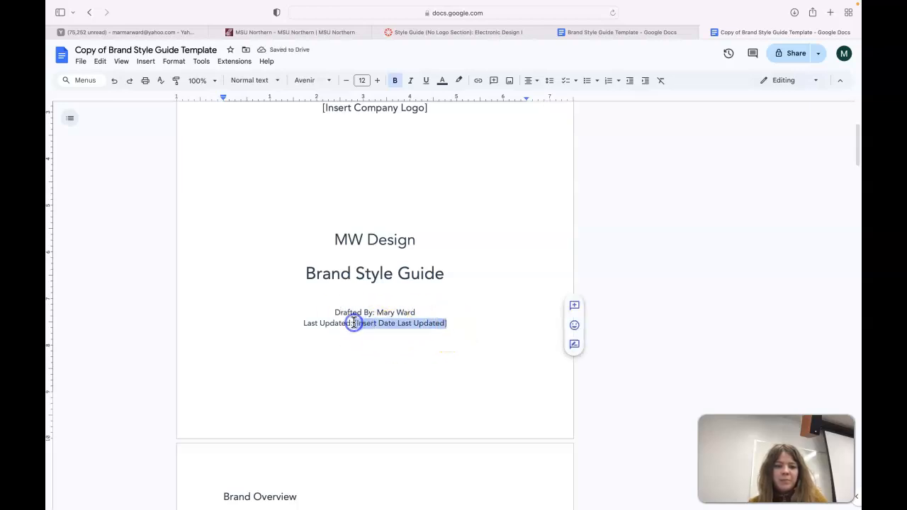
{"action": "type", "text": "H"}
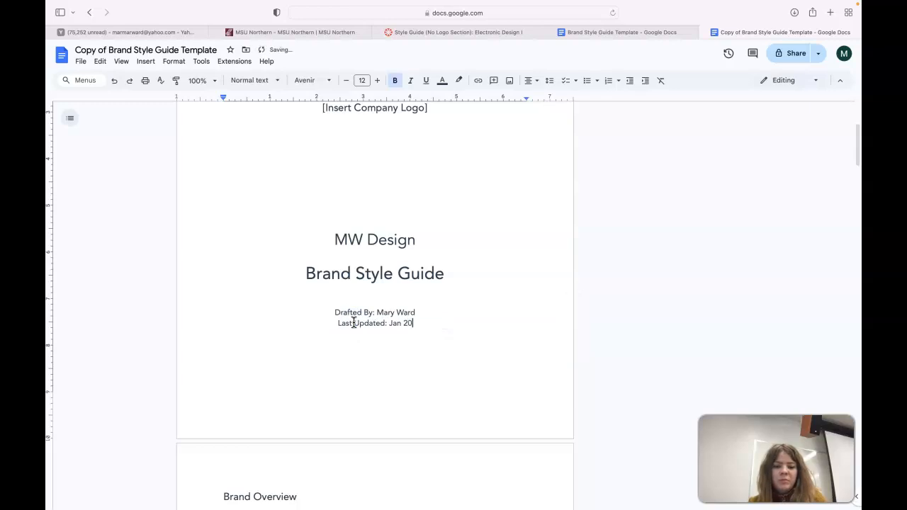
{"action": "scroll", "coordinate": [385, 366], "scroll_direction": "down", "scroll_amount": 10}
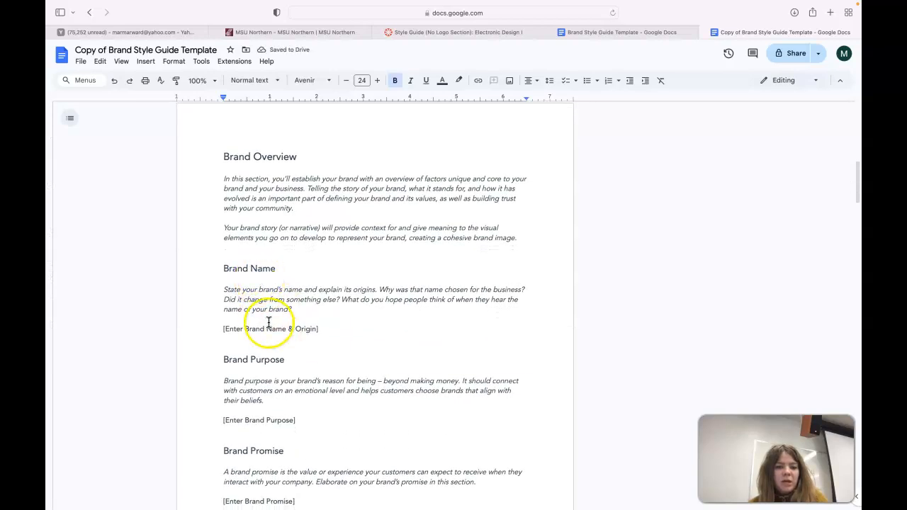
Select the [Enter Brand Purpose] placeholder text.
{"action": "scroll", "coordinate": [297, 297], "scroll_direction": "down", "scroll_amount": 1}
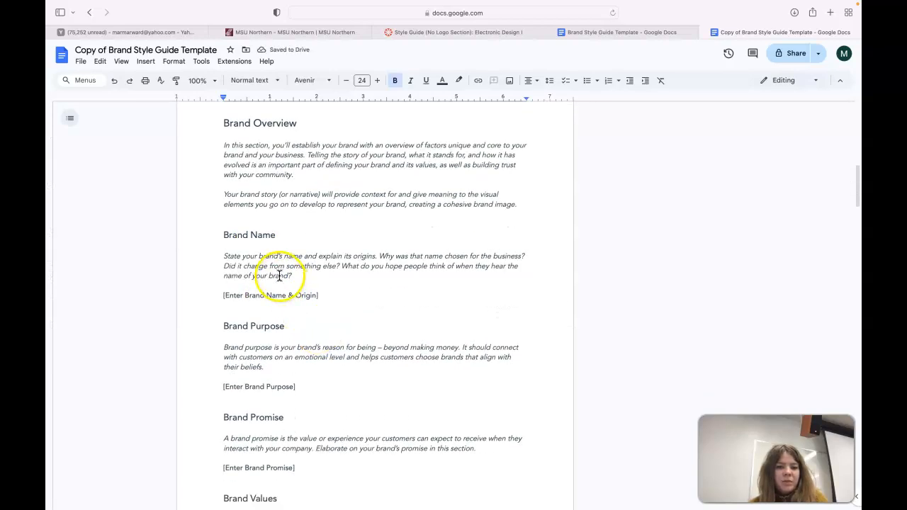
{"action": "scroll", "coordinate": [266, 377], "scroll_direction": "down", "scroll_amount": 2}
{"action": "left_click", "coordinate": [253, 332]}
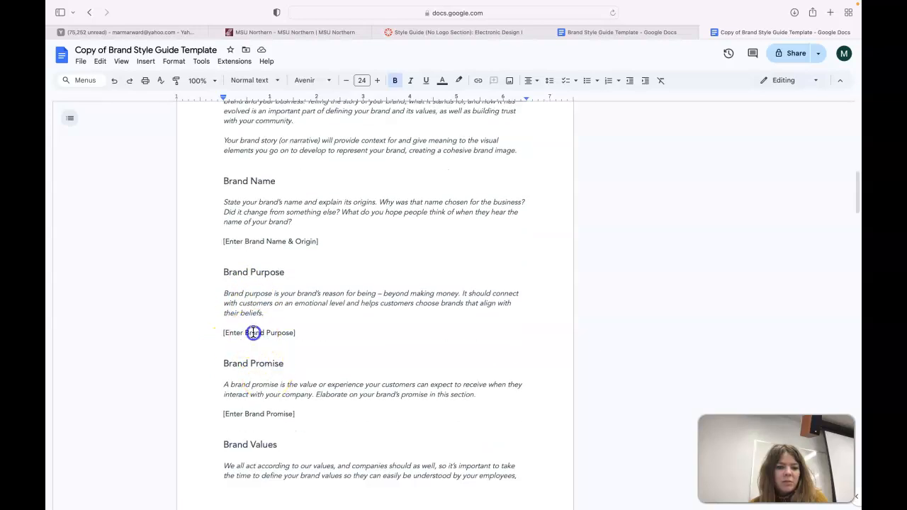
{"action": "left_click", "coordinate": [283, 333]}
{"action": "left_click", "coordinate": [223, 332], "text": "shift"}
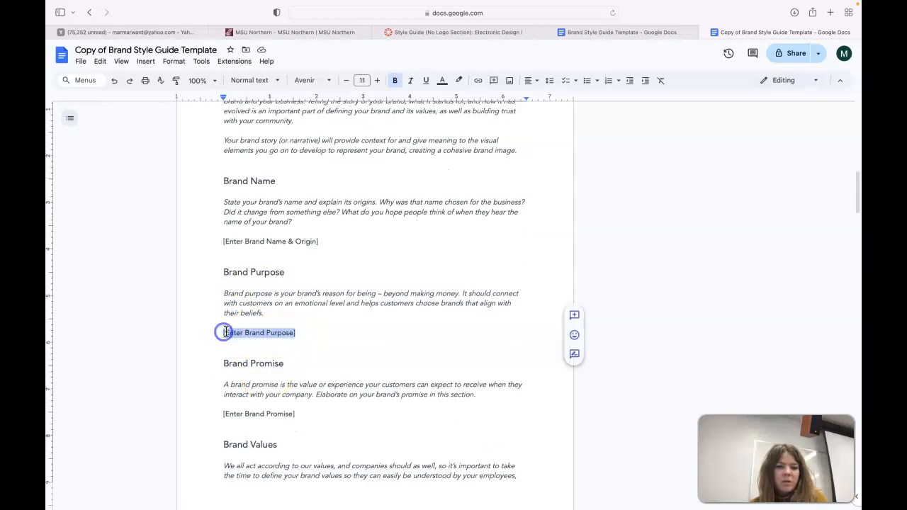
Dismiss the antivirus alert and scroll down to the Extended Color Palette, Color Ratios and Typography sections.
{"action": "scroll", "coordinate": [300, 443], "scroll_direction": "down", "scroll_amount": 1}
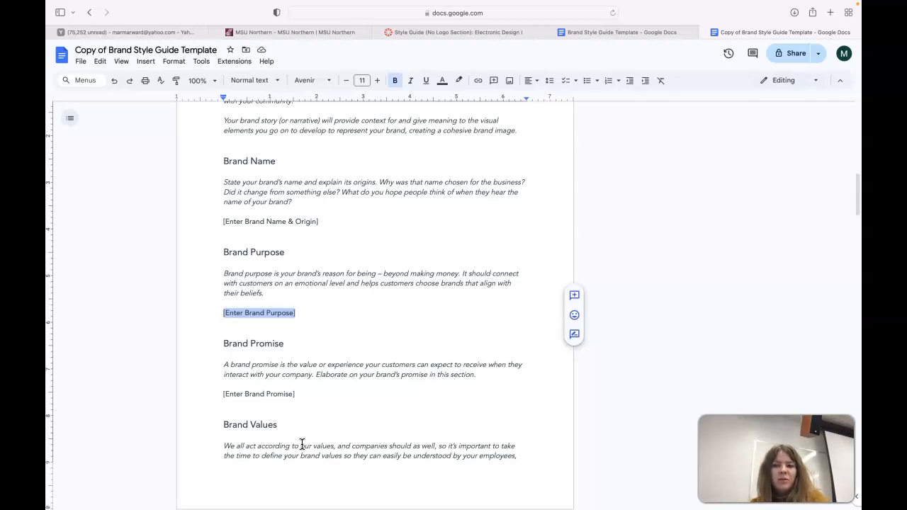
{"action": "scroll", "coordinate": [301, 445], "scroll_direction": "down", "scroll_amount": 5}
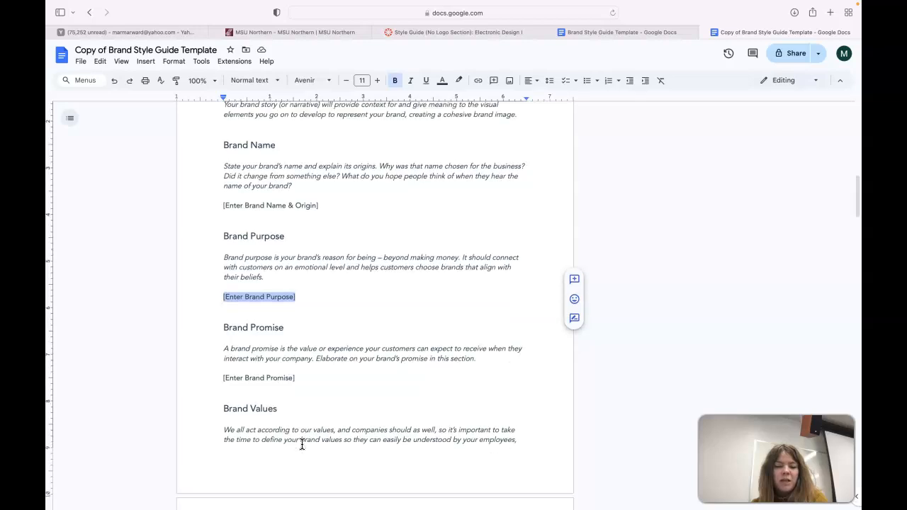
{"action": "left_click", "coordinate": [769, 101]}
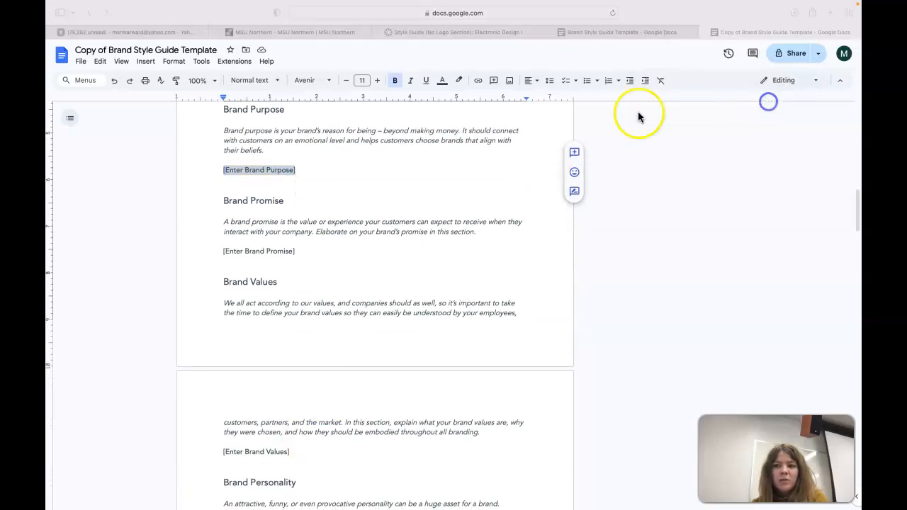
{"action": "scroll", "coordinate": [425, 326], "scroll_direction": "down", "scroll_amount": 3}
{"action": "scroll", "coordinate": [425, 328], "scroll_direction": "down", "scroll_amount": 4}
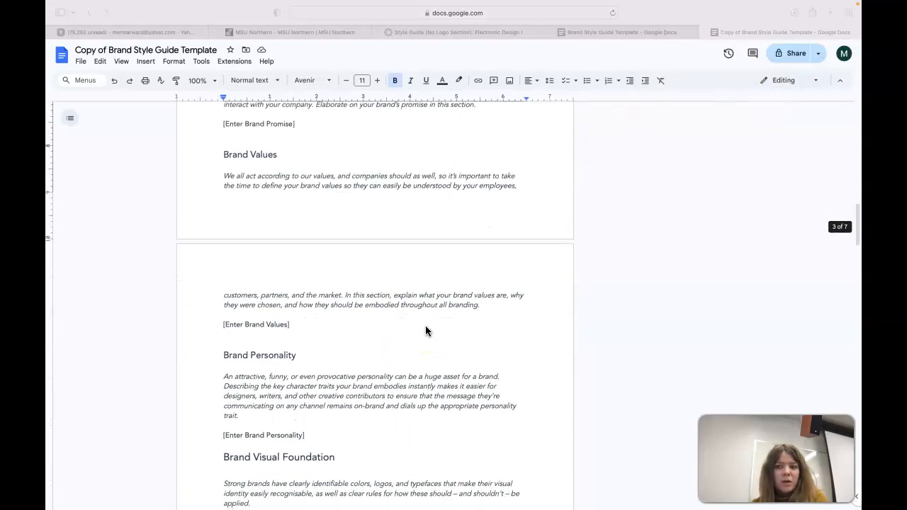
{"action": "scroll", "coordinate": [425, 330], "scroll_direction": "down", "scroll_amount": 3}
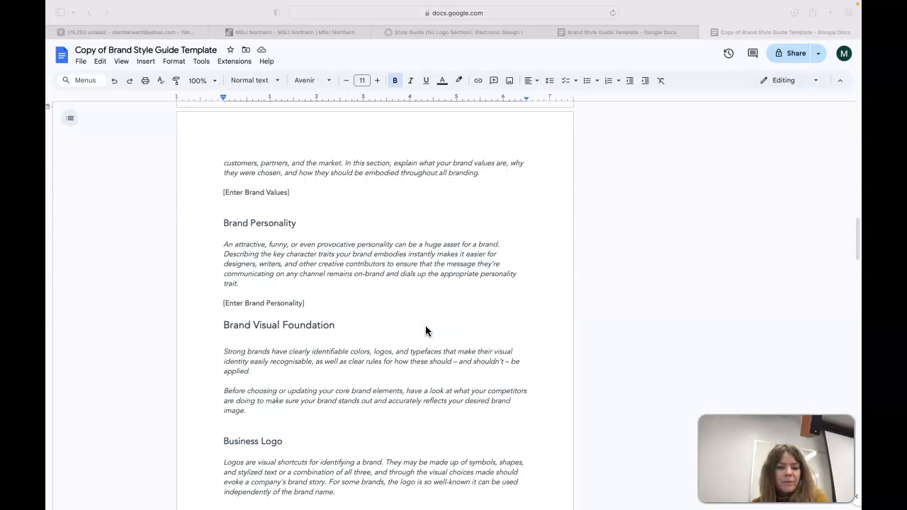
{"action": "scroll", "coordinate": [426, 330], "scroll_direction": "down", "scroll_amount": 1}
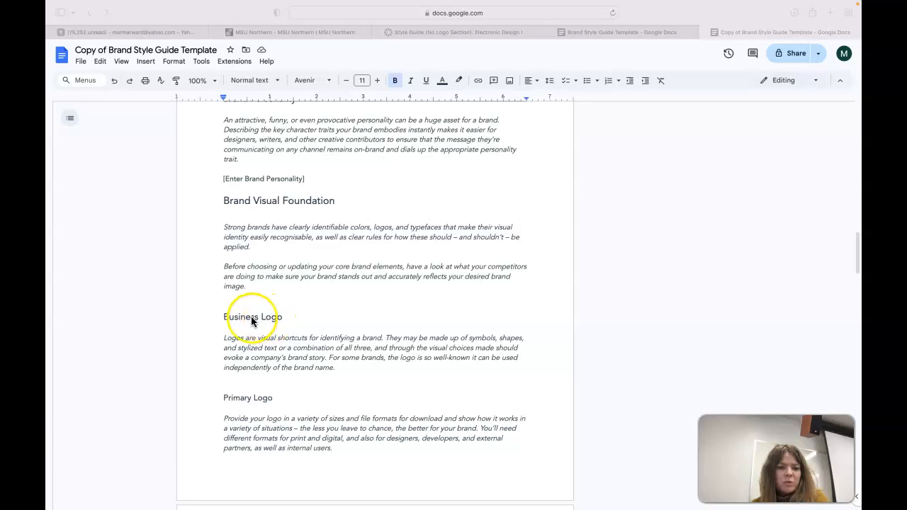
{"action": "scroll", "coordinate": [249, 407], "scroll_direction": "down", "scroll_amount": 12}
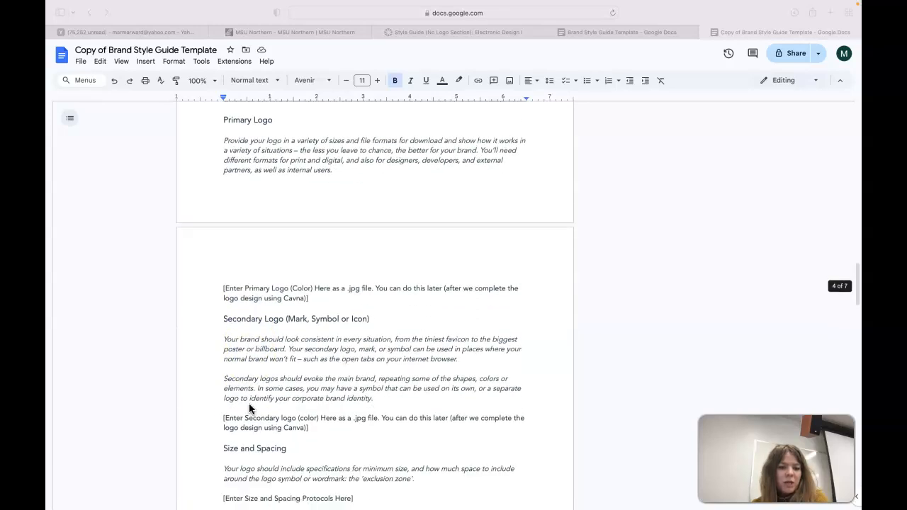
{"action": "scroll", "coordinate": [248, 403], "scroll_direction": "down", "scroll_amount": 5}
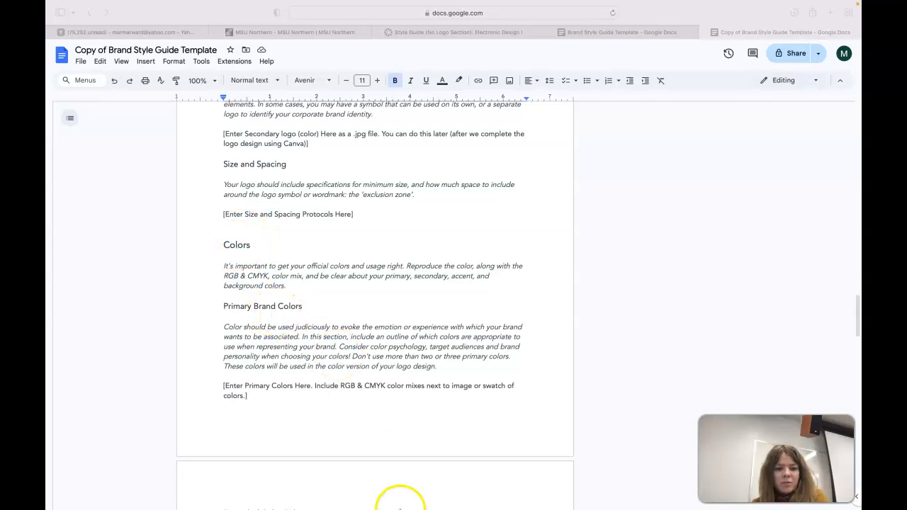
{"action": "scroll", "coordinate": [423, 418], "scroll_direction": "down", "scroll_amount": 1}
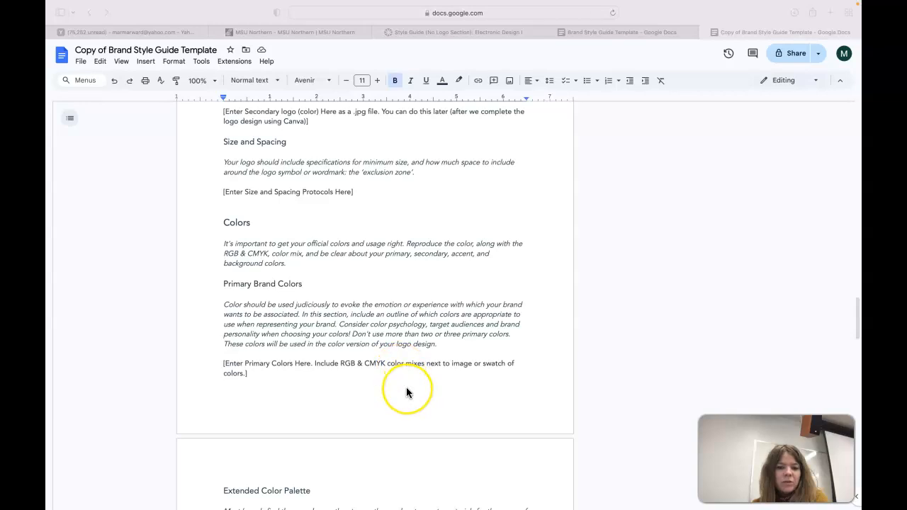
{"action": "scroll", "coordinate": [407, 392], "scroll_direction": "down", "scroll_amount": 5}
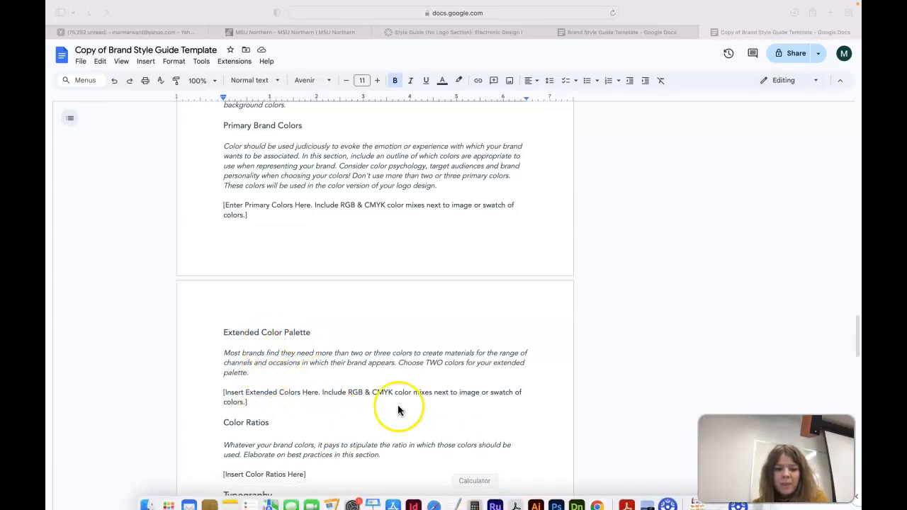
{"action": "scroll", "coordinate": [383, 404], "scroll_direction": "down", "scroll_amount": 3}
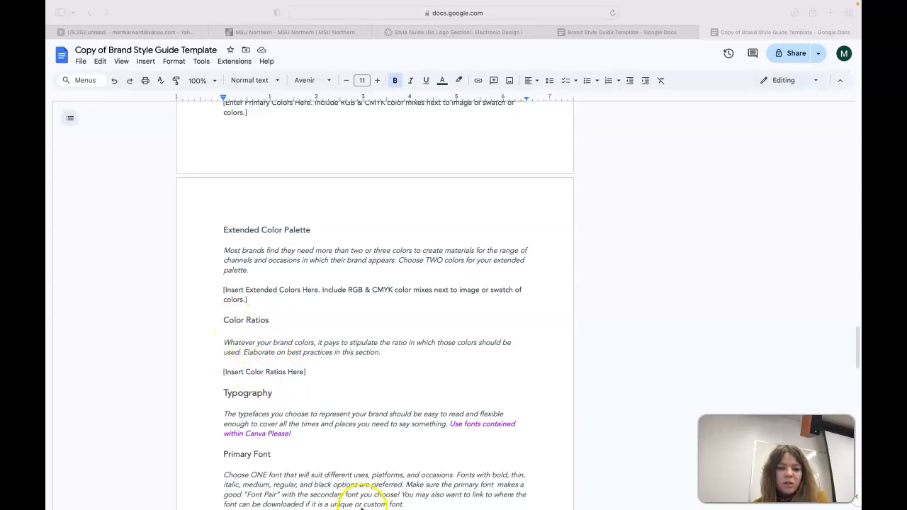
Add a square to Canva page 7, duplicate it, and place both squares flush side by side.
{"action": "mouse_move", "coordinate": [473, 504]}
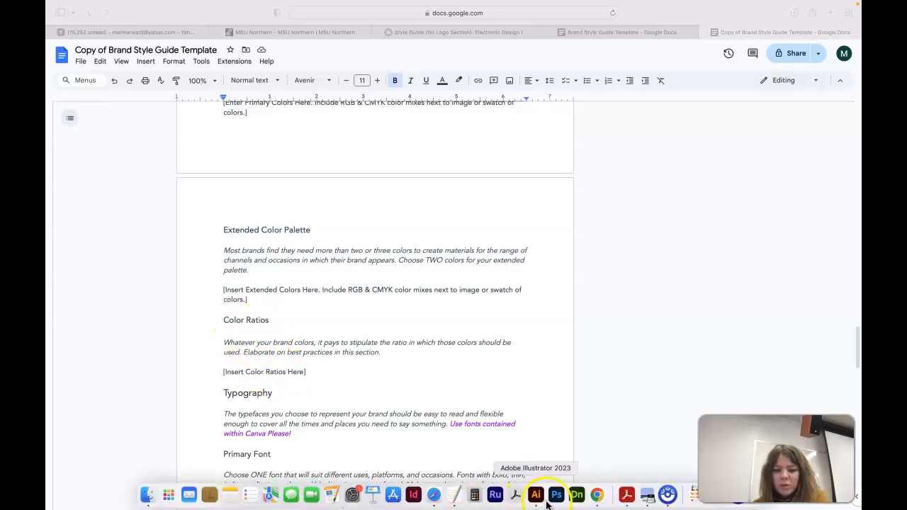
{"action": "left_click", "coordinate": [596, 499]}
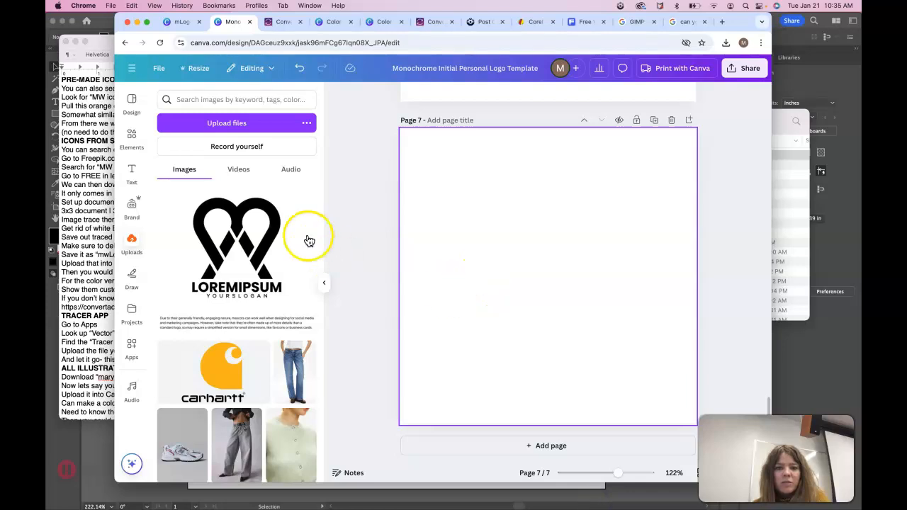
{"action": "left_click", "coordinate": [132, 135]}
{"action": "left_click", "coordinate": [216, 190]}
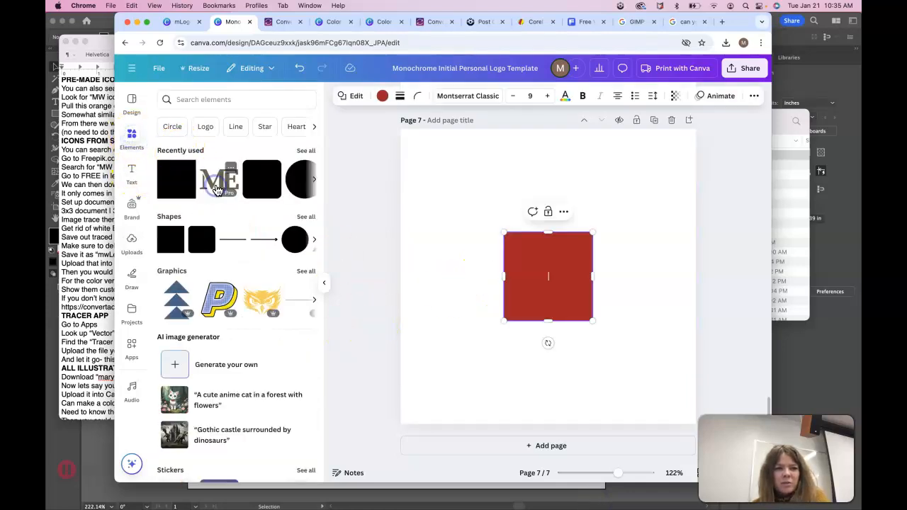
{"action": "left_click", "coordinate": [176, 188]}
{"action": "left_click_drag", "start_coordinate": [568, 286], "coordinate": [494, 276]}
{"action": "left_click", "coordinate": [480, 312]}
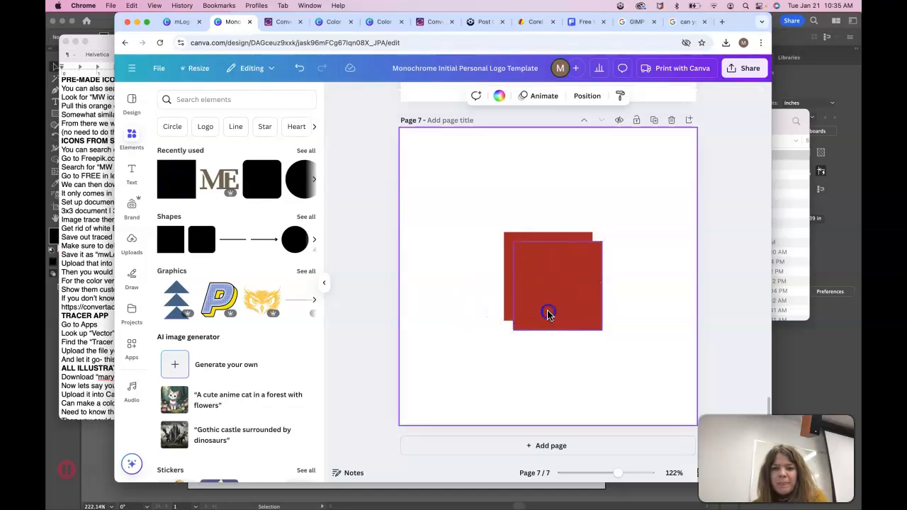
{"action": "left_click_drag", "start_coordinate": [548, 314], "coordinate": [478, 294]}
{"action": "left_click_drag", "start_coordinate": [574, 304], "coordinate": [633, 274]}
{"action": "left_click_drag", "start_coordinate": [517, 293], "coordinate": [541, 279]}
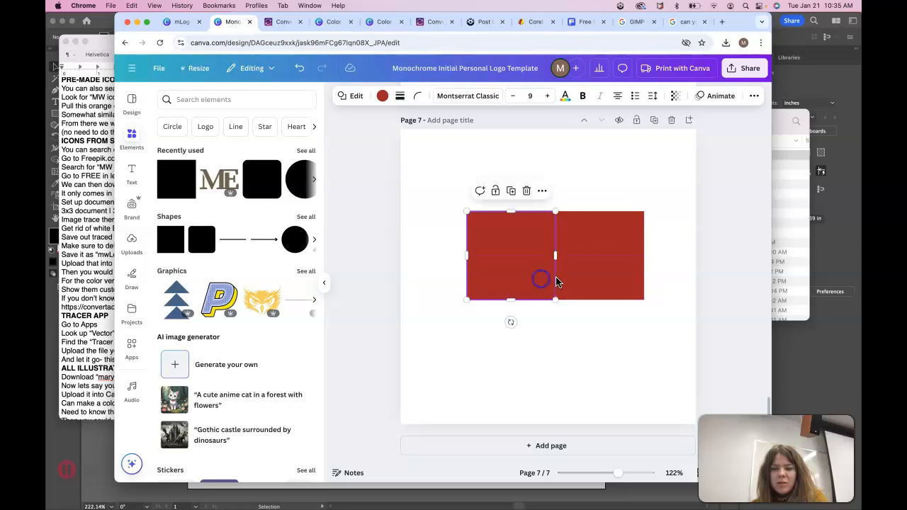
Color the left square violet #5e17eb and the right square yellow.
{"action": "left_click", "coordinate": [601, 277]}
{"action": "left_click", "coordinate": [498, 243]}
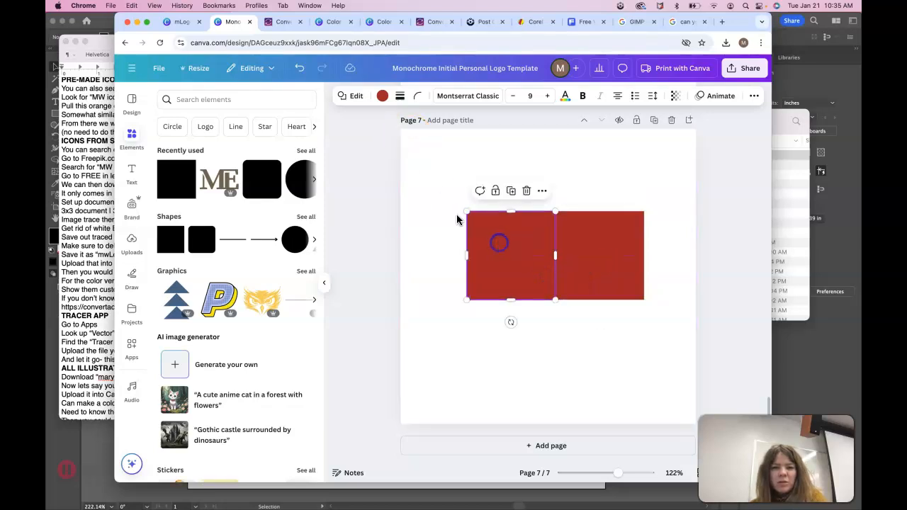
{"action": "left_click", "coordinate": [386, 99]}
{"action": "left_click", "coordinate": [277, 170]}
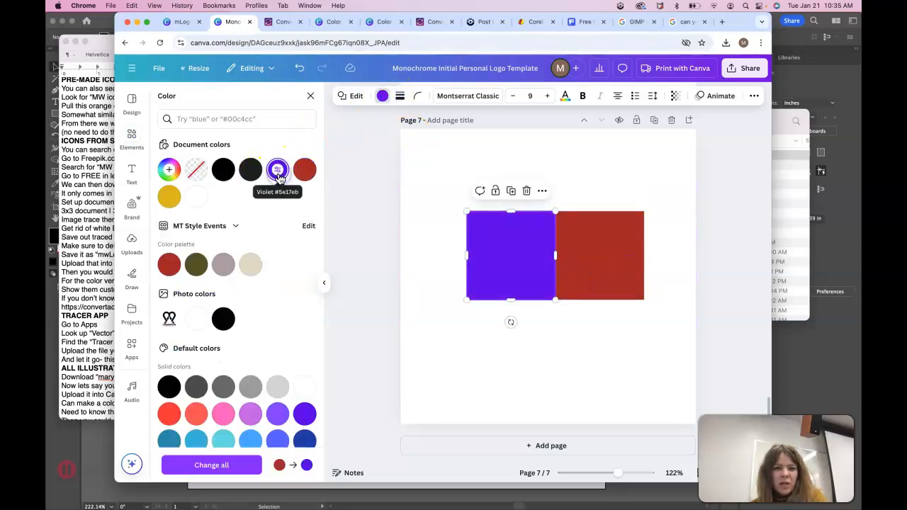
{"action": "left_click", "coordinate": [618, 261]}
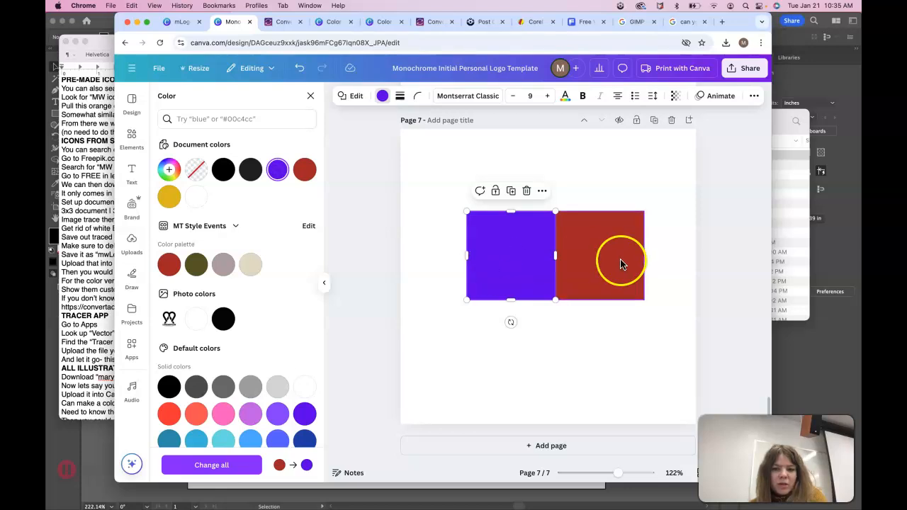
{"action": "left_click", "coordinate": [170, 196]}
{"action": "left_click_drag", "start_coordinate": [480, 187], "coordinate": [593, 259]}
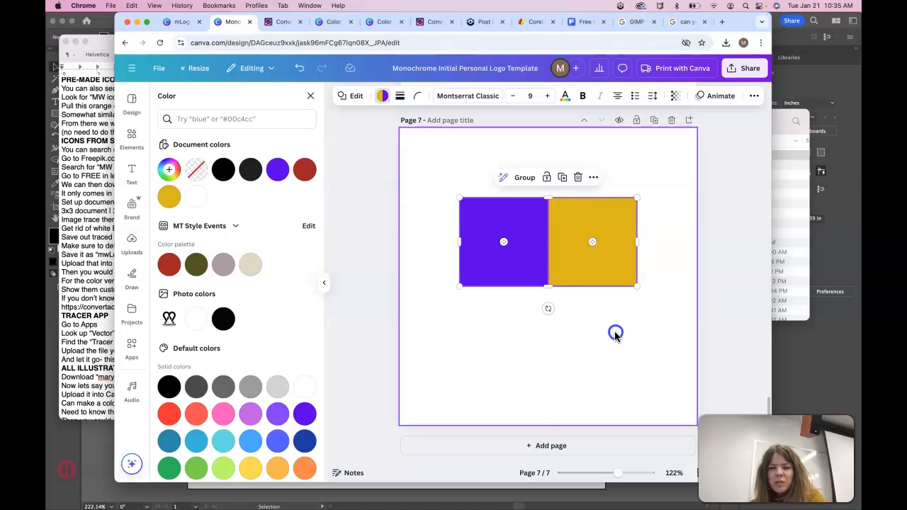
{"action": "left_click", "coordinate": [615, 333]}
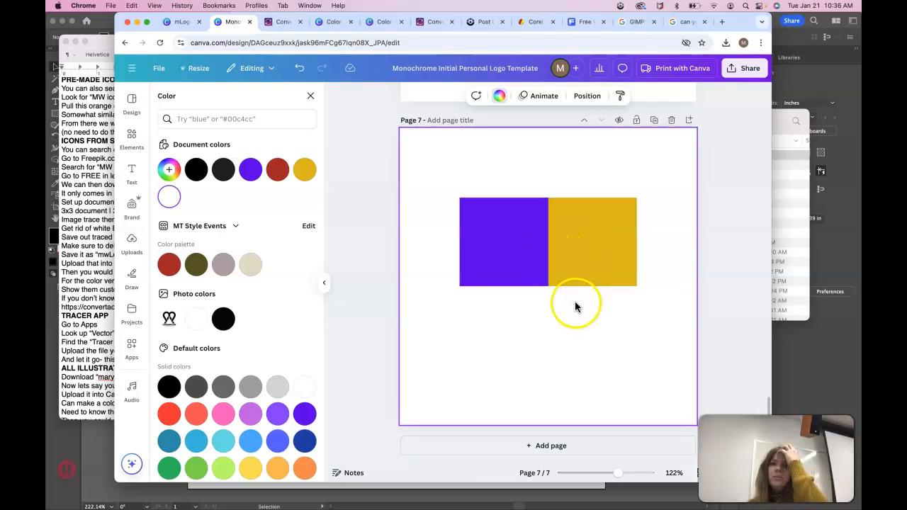
{"action": "left_click", "coordinate": [515, 251]}
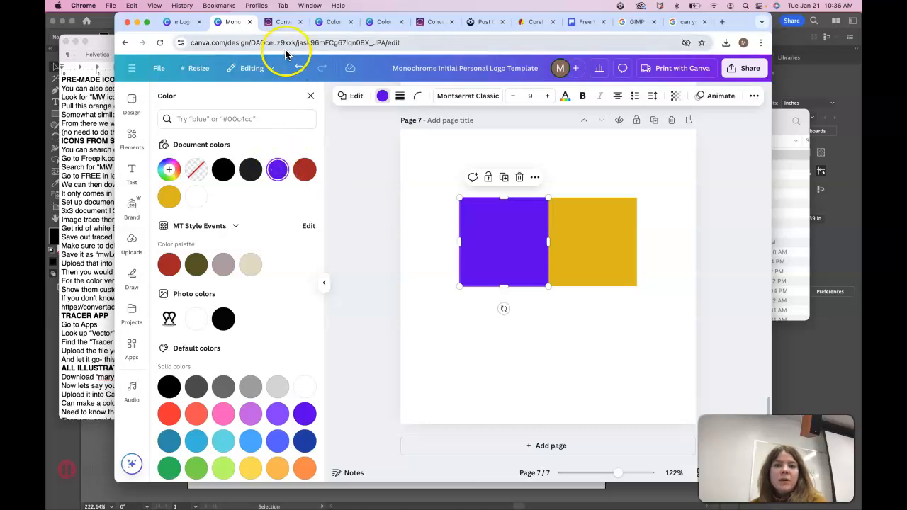
Search the web for a colour converter in a new tab and open convertacolor.com.
{"action": "left_click", "coordinate": [723, 22]}
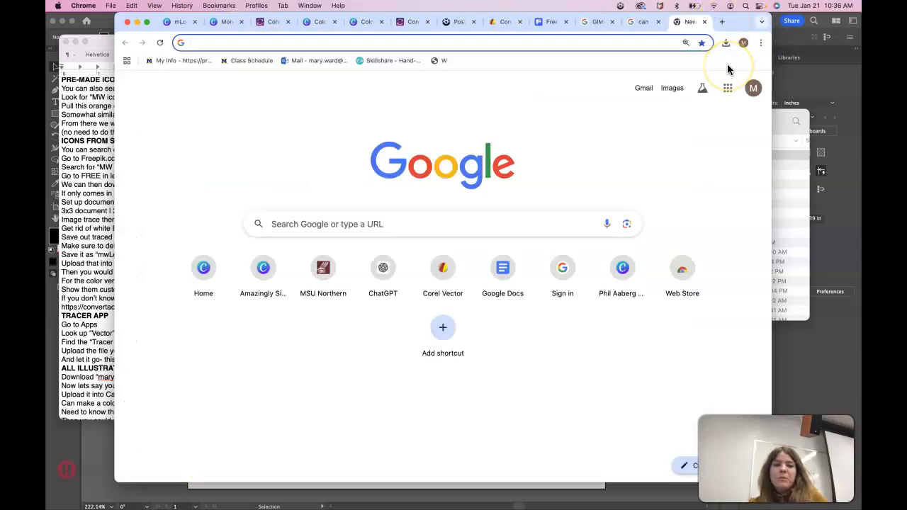
{"action": "type", "text": "color coverter"}
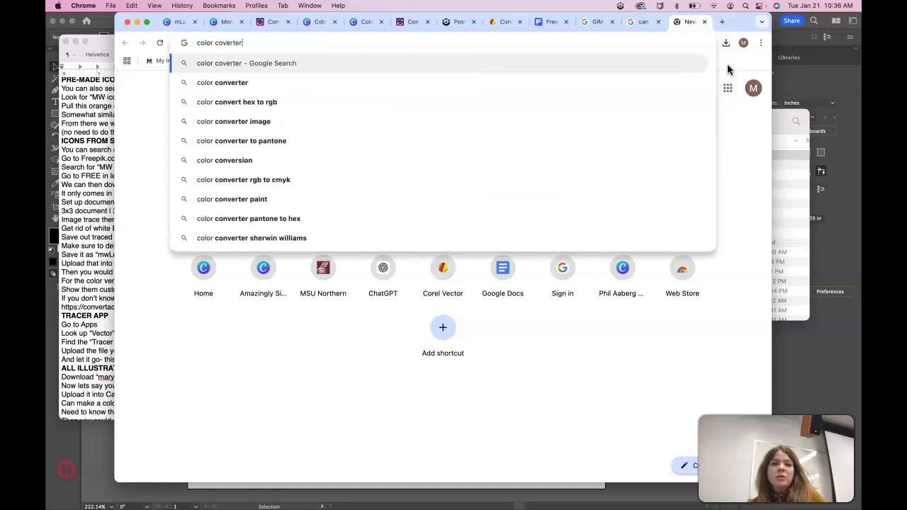
{"action": "key", "text": "Return"}
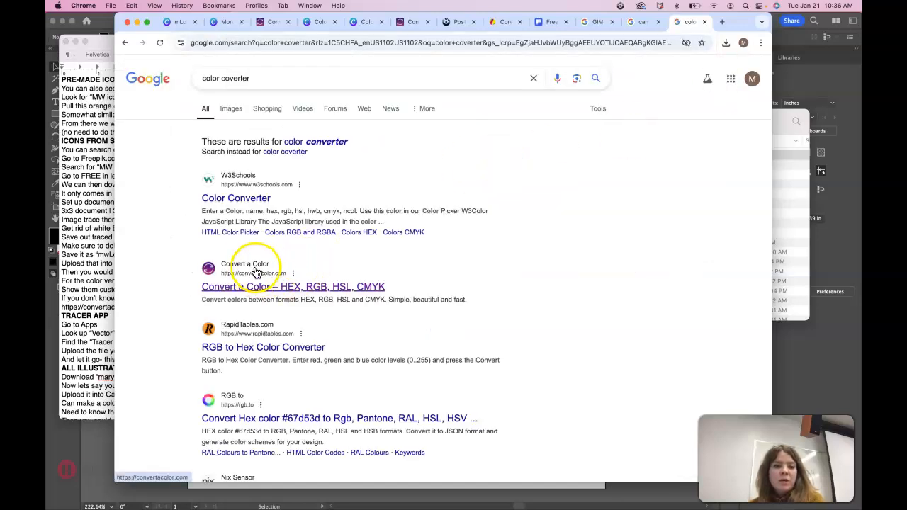
{"action": "left_click", "coordinate": [251, 288]}
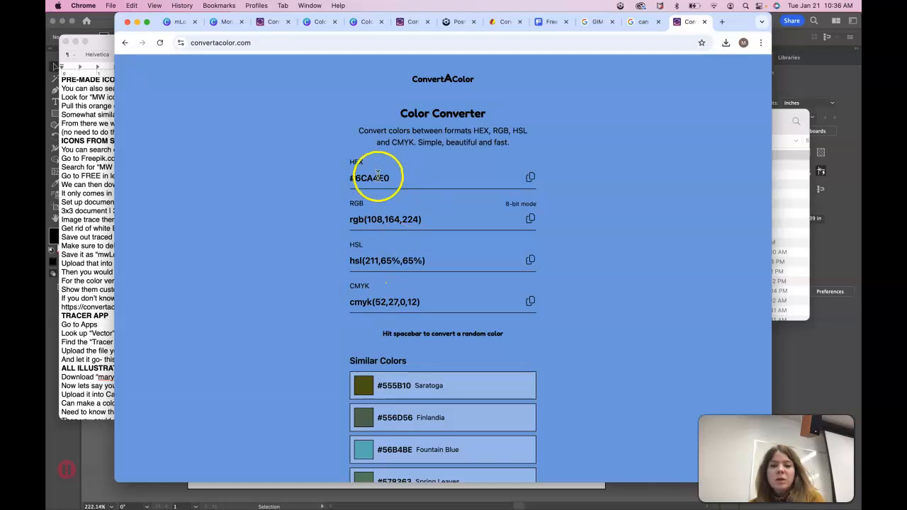
Convert HEX #5E17EB to rgb(94,23,235), hsl(260,84%,51%) and cmyk(60,90,0,8), then copy the hex.
{"action": "left_click", "coordinate": [353, 178]}
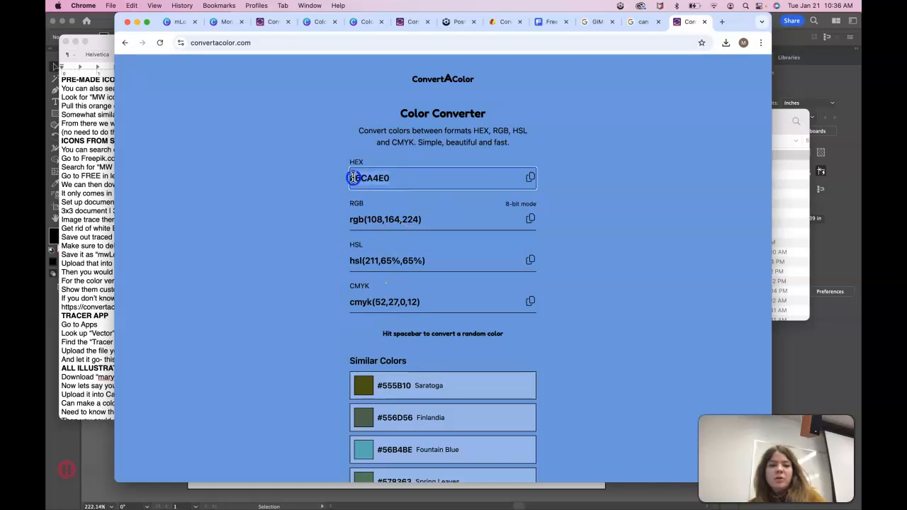
{"action": "left_click", "coordinate": [276, 23]}
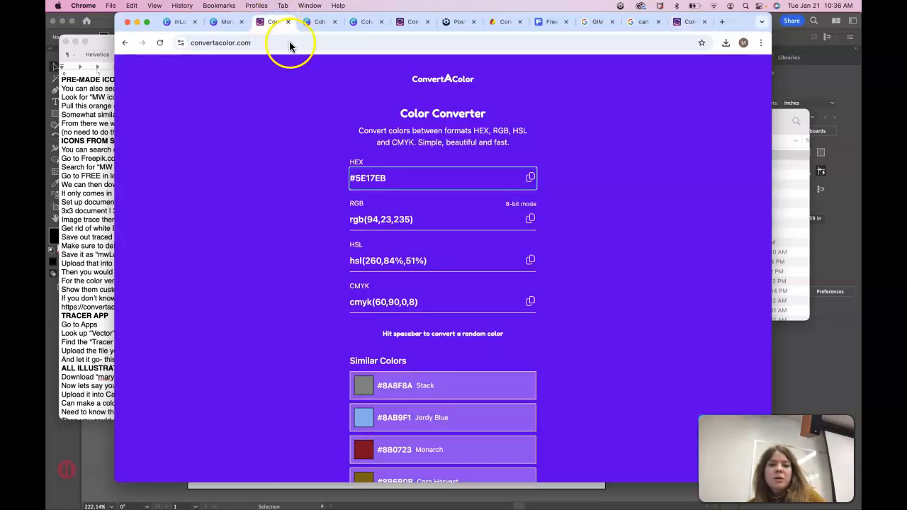
{"action": "double_click", "coordinate": [397, 178]}
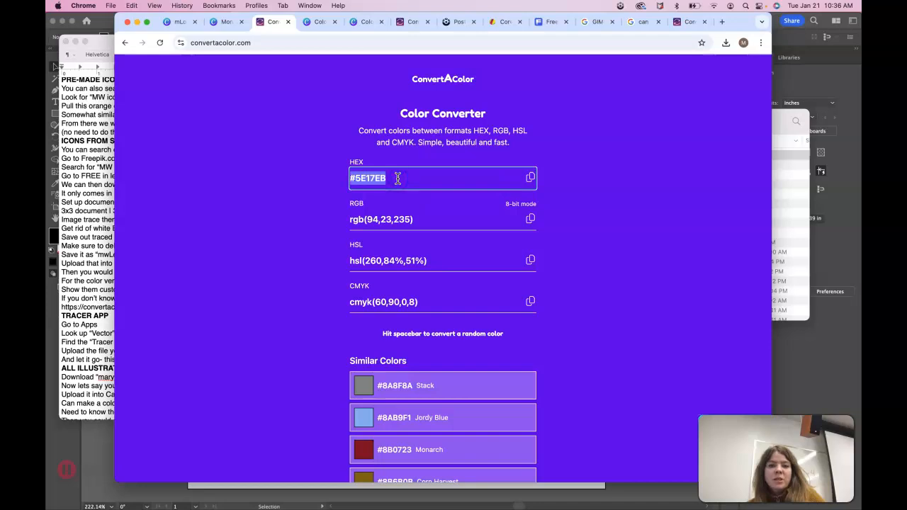
{"action": "left_click", "coordinate": [691, 22]}
{"action": "type", "text": "#5E17EB"}
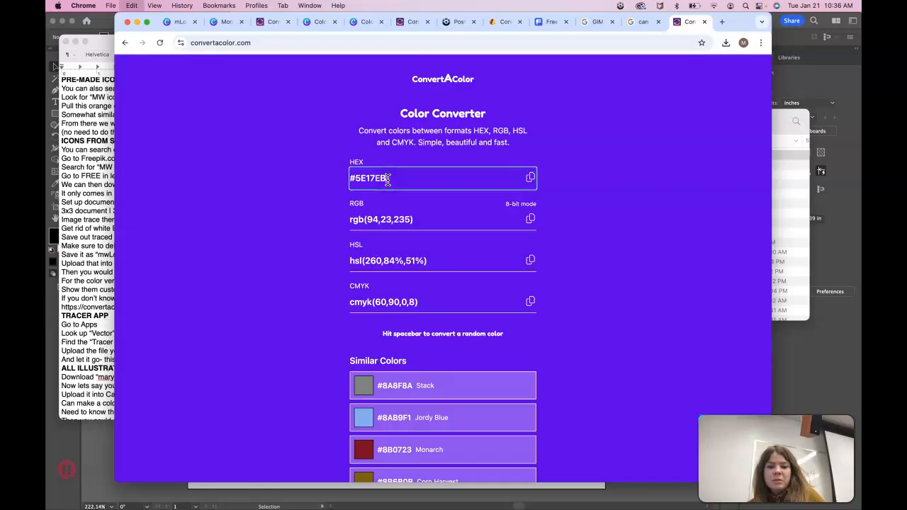
{"action": "left_click", "coordinate": [366, 220]}
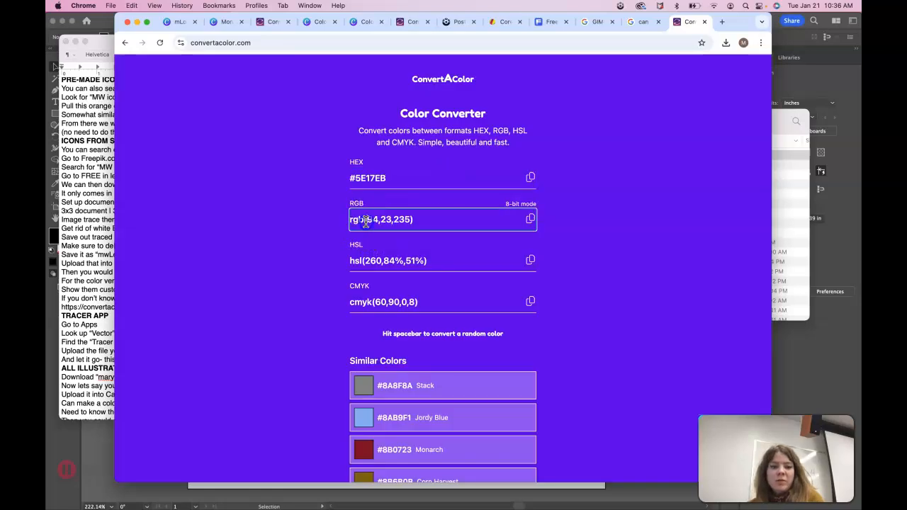
{"action": "left_click", "coordinate": [364, 301]}
{"action": "left_click", "coordinate": [365, 177]}
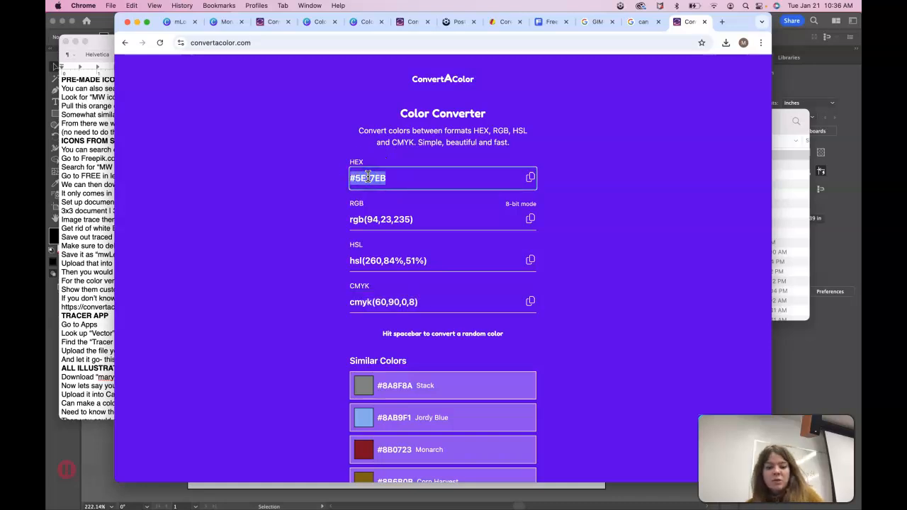
{"action": "left_click", "coordinate": [530, 178]}
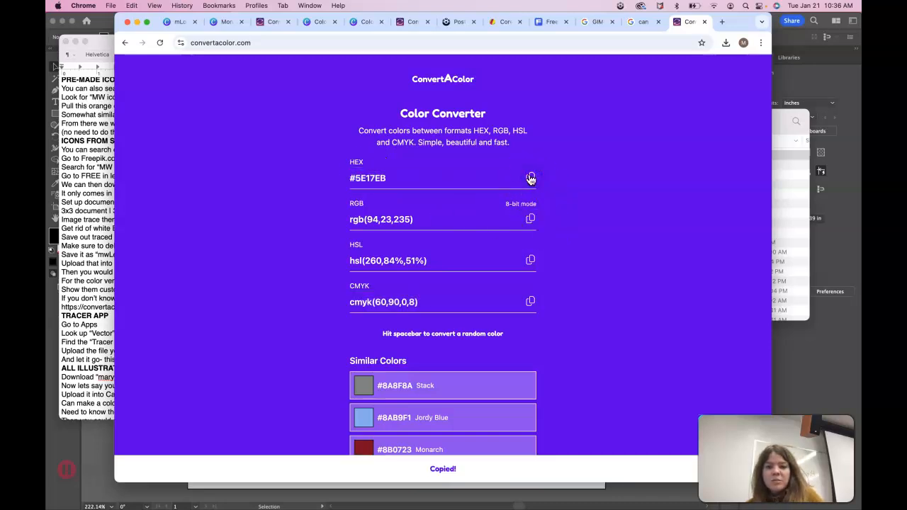
Replace the Primary Colors placeholder with the Purple #5e17eb entry.
{"action": "mouse_move", "coordinate": [475, 500]}
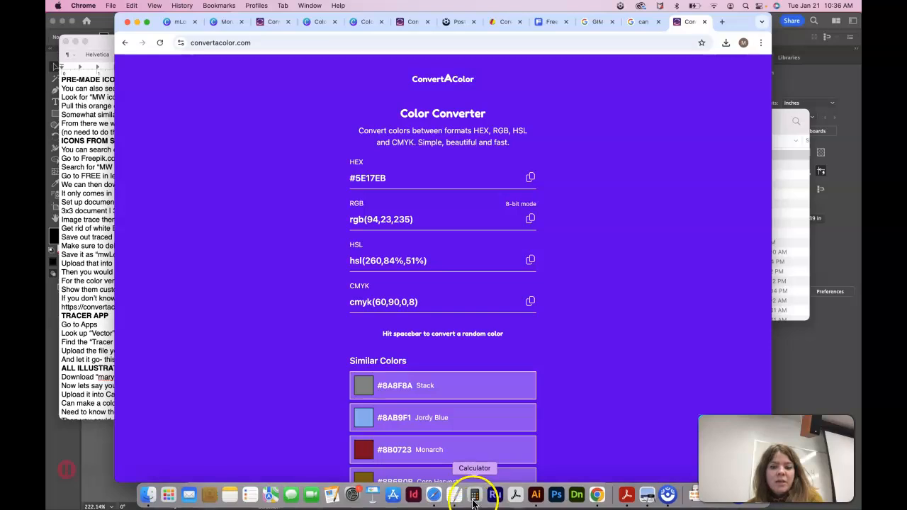
{"action": "left_click", "coordinate": [435, 500]}
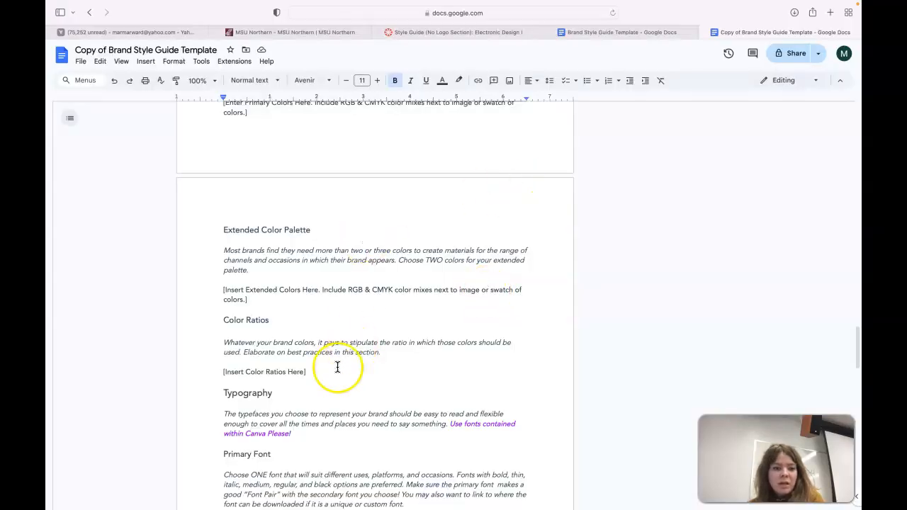
{"action": "scroll", "coordinate": [337, 368], "scroll_direction": "down", "scroll_amount": 1}
{"action": "scroll", "coordinate": [333, 372], "scroll_direction": "down", "scroll_amount": 1}
{"action": "scroll", "coordinate": [333, 372], "scroll_direction": "up", "scroll_amount": 5}
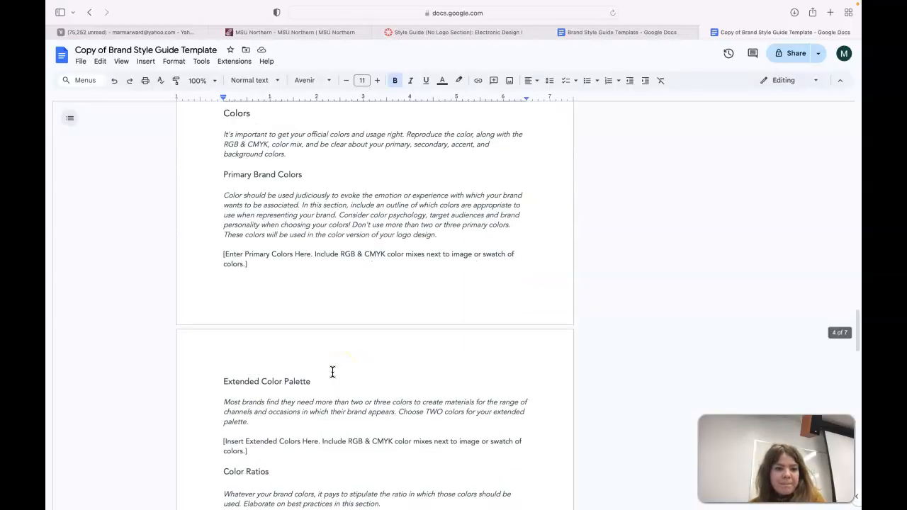
{"action": "scroll", "coordinate": [333, 372], "scroll_direction": "up", "scroll_amount": 1}
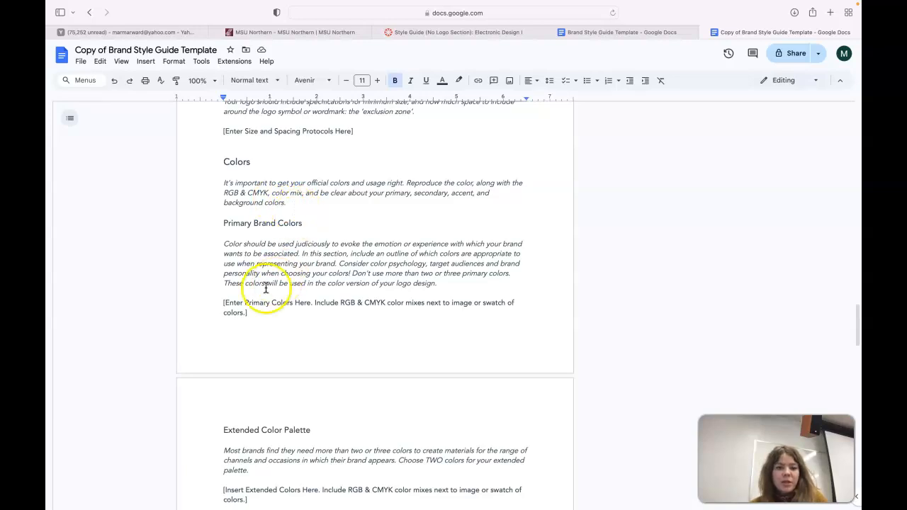
{"action": "left_click_drag", "start_coordinate": [248, 314], "coordinate": [224, 301]}
{"action": "type", "text": "Purple #5e17eb,"}
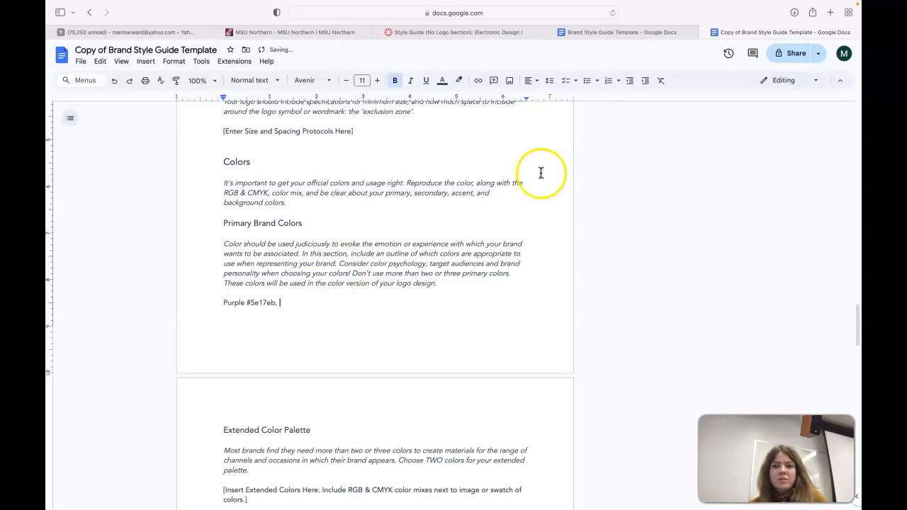
Add rgb(94,23,235) and cmyk(60,90,0,8) from the converter to the Purple line.
{"action": "mouse_move", "coordinate": [495, 497]}
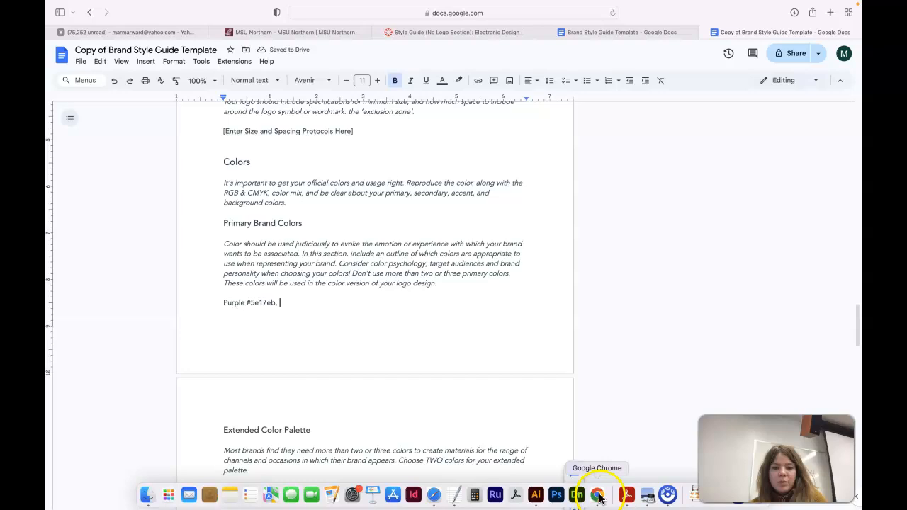
{"action": "left_click", "coordinate": [597, 495]}
{"action": "left_click", "coordinate": [531, 220]}
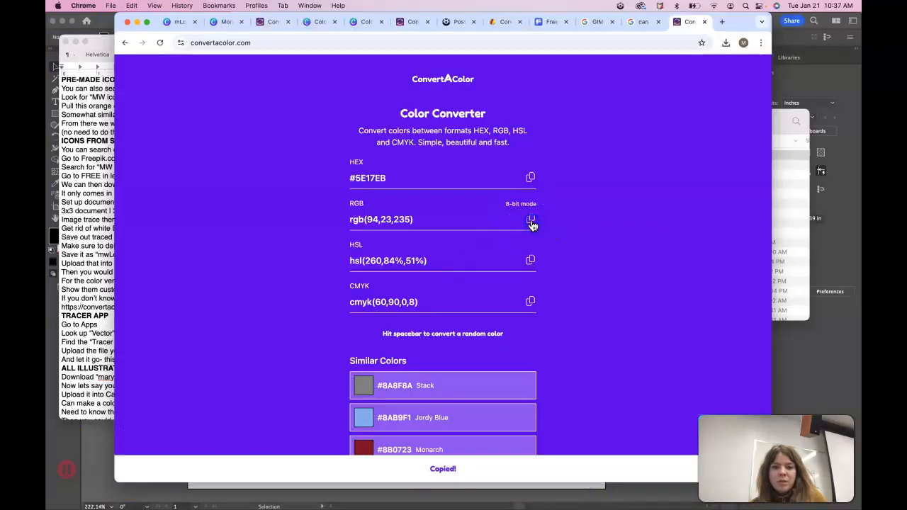
{"action": "mouse_move", "coordinate": [461, 503]}
{"action": "left_click", "coordinate": [434, 496]}
{"action": "left_click", "coordinate": [280, 303]}
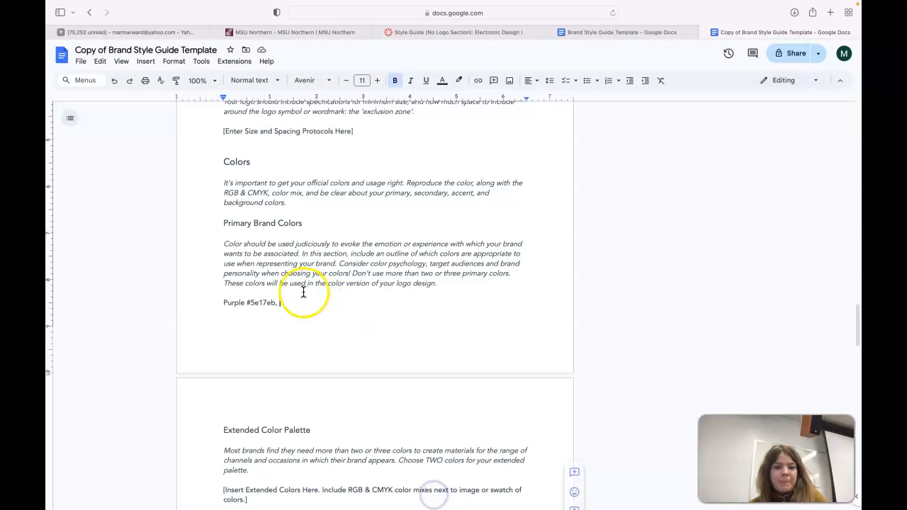
{"action": "key", "text": "super+v"}
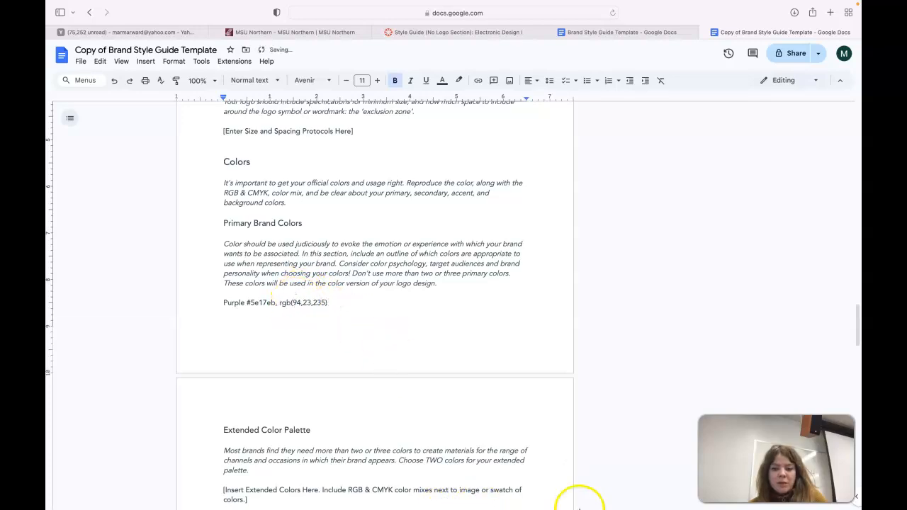
{"action": "left_click", "coordinate": [598, 495]}
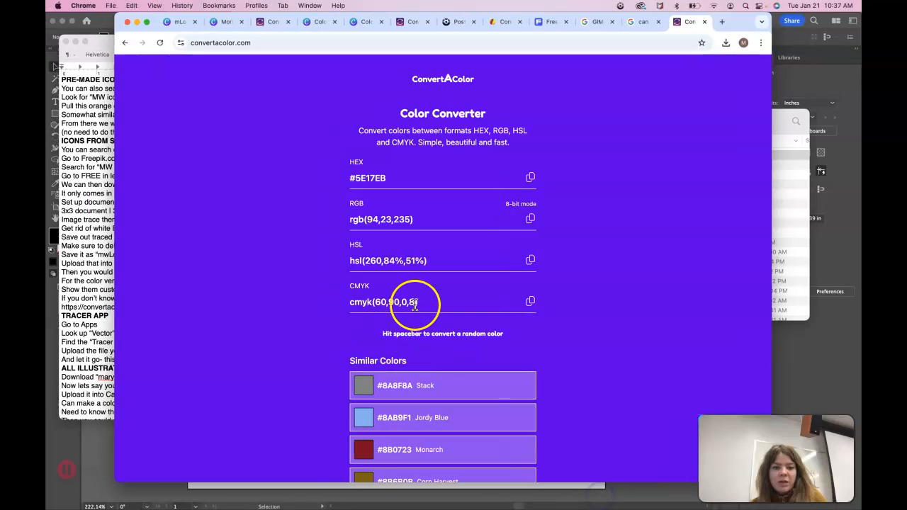
{"action": "left_click", "coordinate": [530, 301]}
{"action": "mouse_move", "coordinate": [460, 499]}
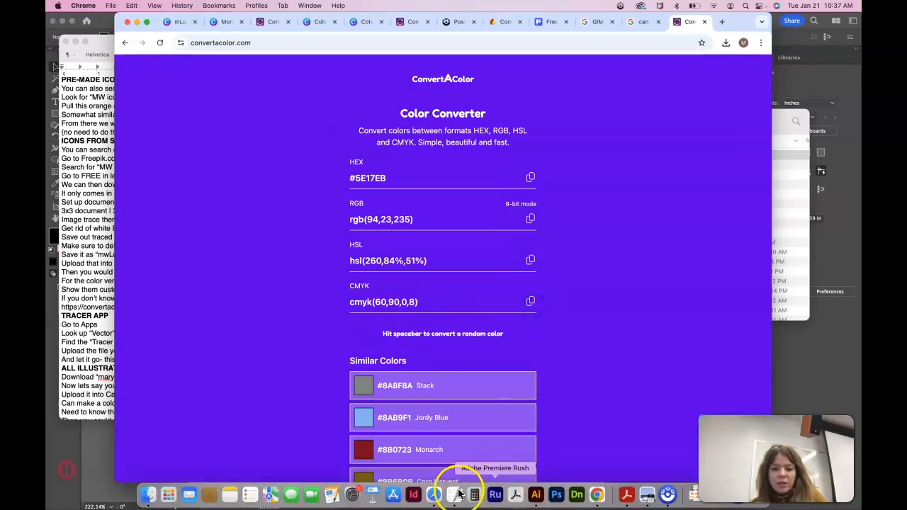
{"action": "left_click", "coordinate": [433, 496]}
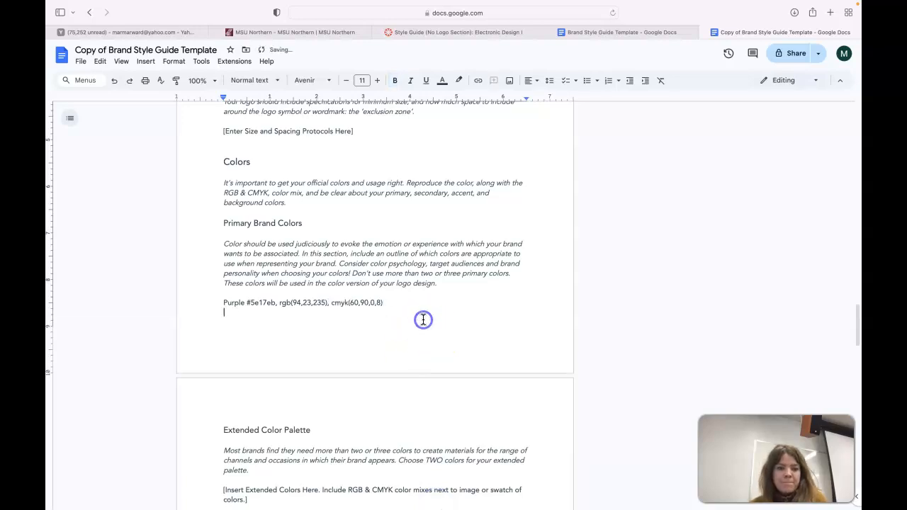
Capture a screenshot swatch of the purple colour from the converter page.
{"action": "mouse_move", "coordinate": [530, 499]}
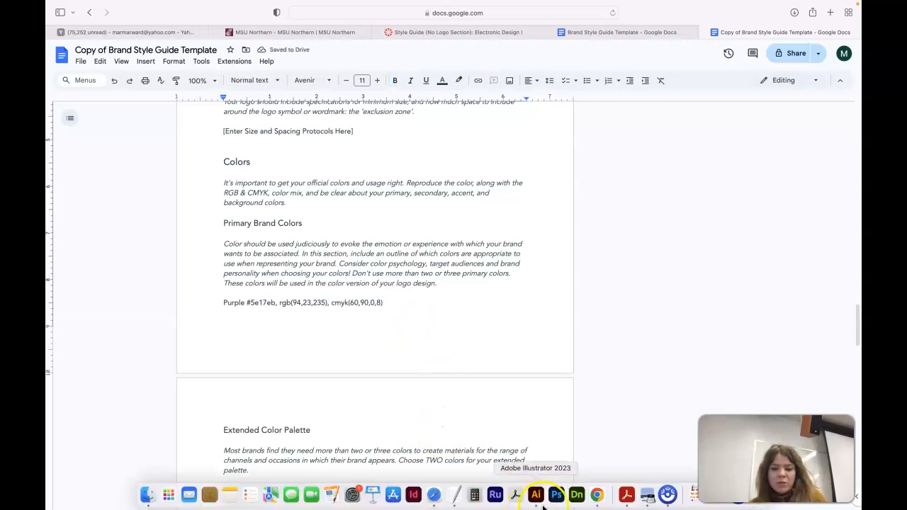
{"action": "left_click", "coordinate": [596, 496]}
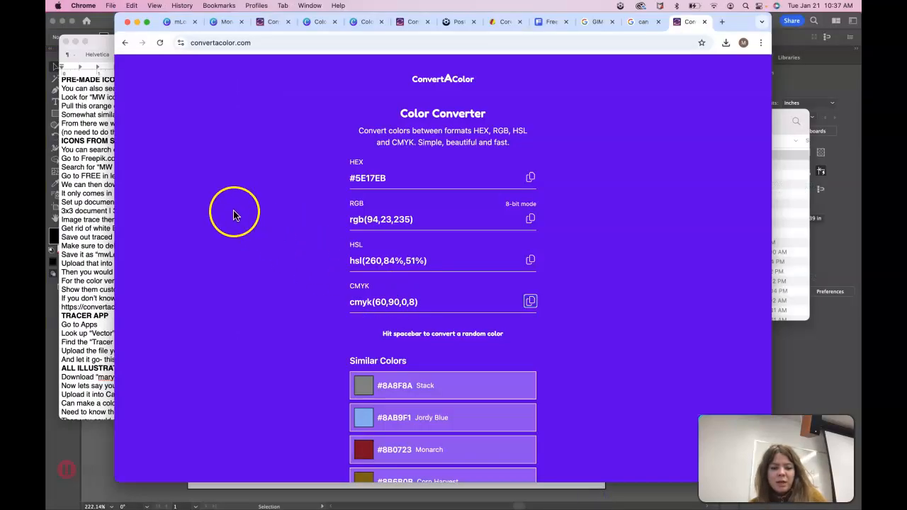
{"action": "left_click_drag", "start_coordinate": [164, 119], "coordinate": [285, 234]}
{"action": "mouse_move", "coordinate": [515, 508]}
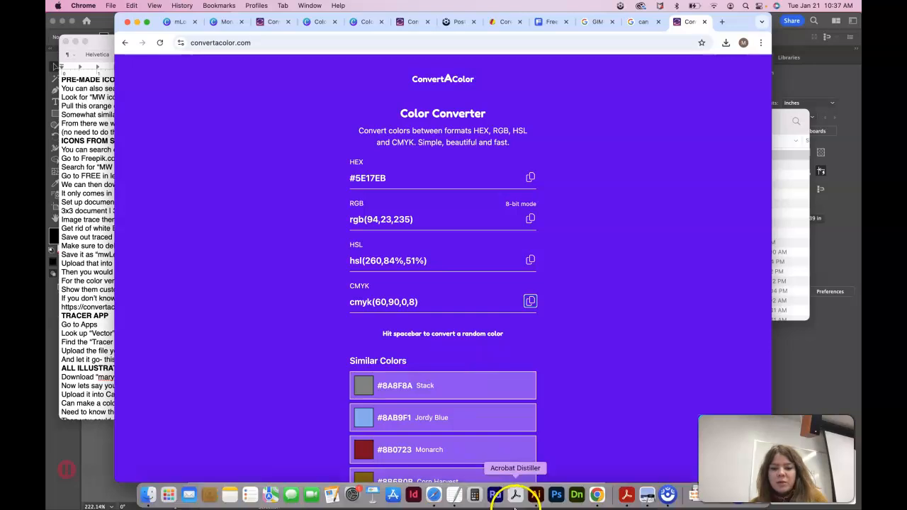
{"action": "left_click", "coordinate": [434, 494]}
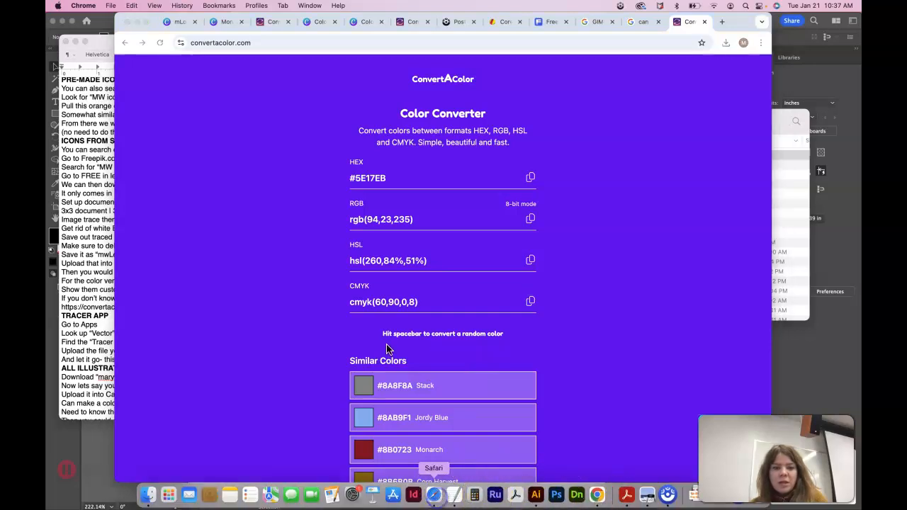
Insert the purple screenshot from the computer and shrink it to a small square swatch.
{"action": "left_click", "coordinate": [145, 61]}
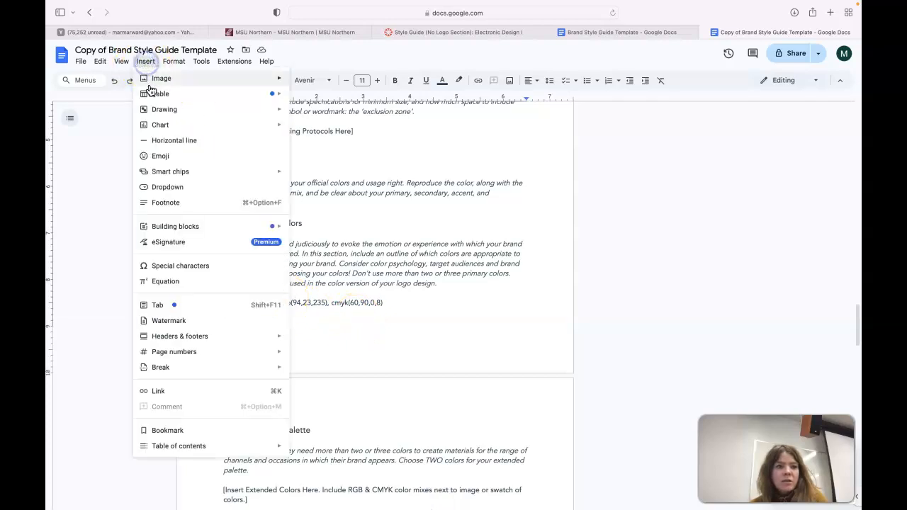
{"action": "mouse_move", "coordinate": [149, 80]}
{"action": "left_click", "coordinate": [317, 82]}
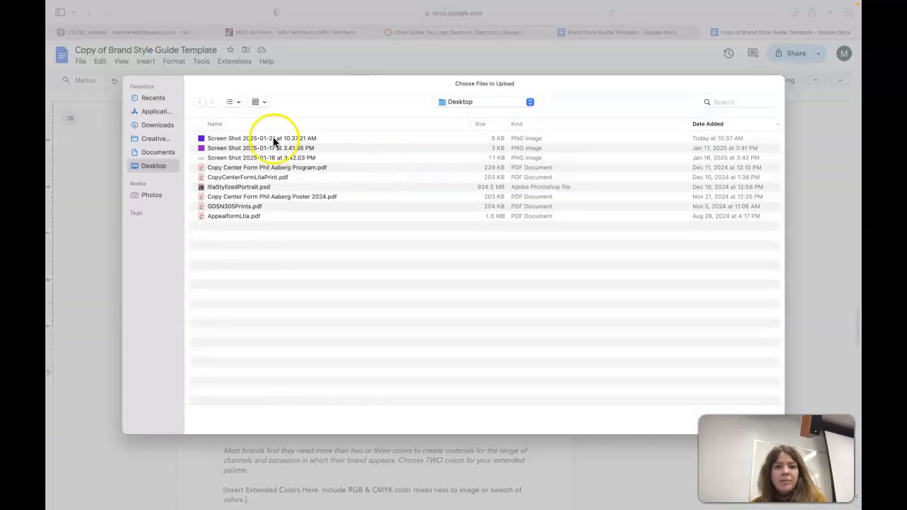
{"action": "left_click", "coordinate": [255, 139]}
{"action": "left_click", "coordinate": [737, 426]}
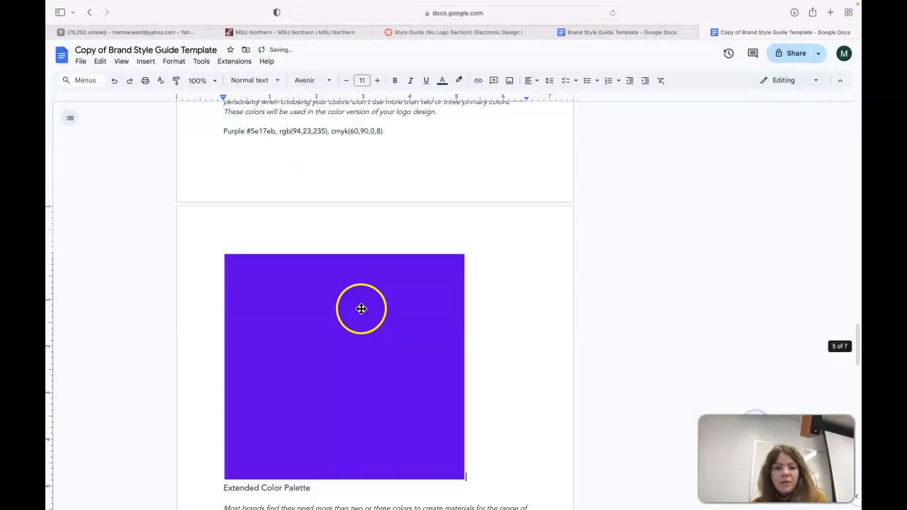
{"action": "left_click_drag", "start_coordinate": [463, 253], "coordinate": [298, 322]}
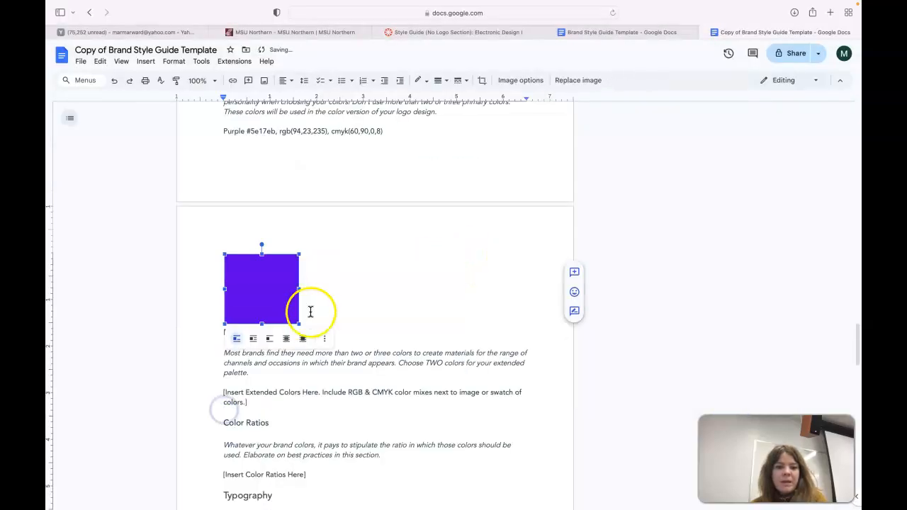
Return to the Canva design to check its square colours.
{"action": "scroll", "coordinate": [305, 252], "scroll_direction": "up", "scroll_amount": 3}
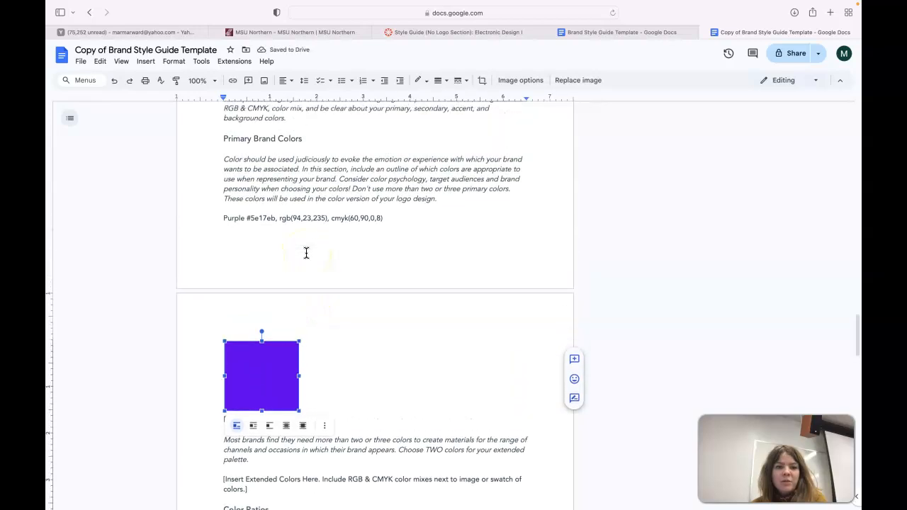
{"action": "scroll", "coordinate": [306, 253], "scroll_direction": "up", "scroll_amount": 1}
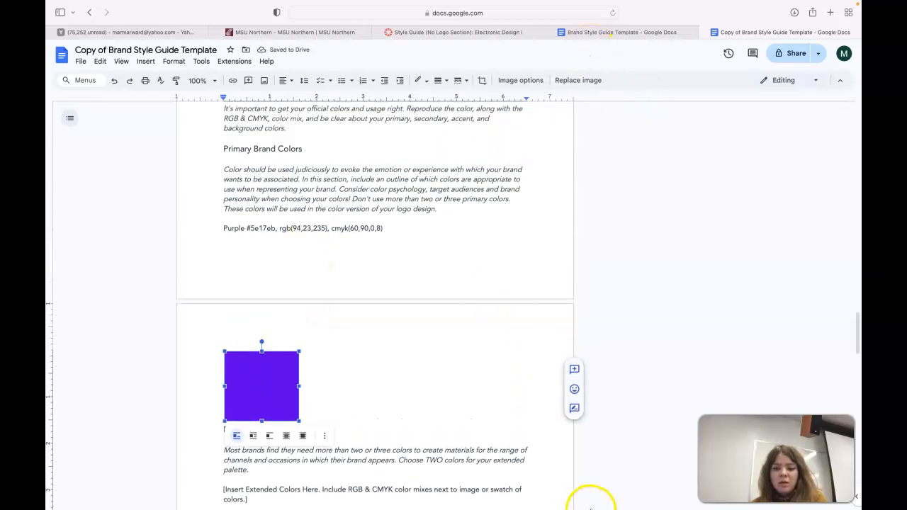
{"action": "mouse_move", "coordinate": [596, 507]}
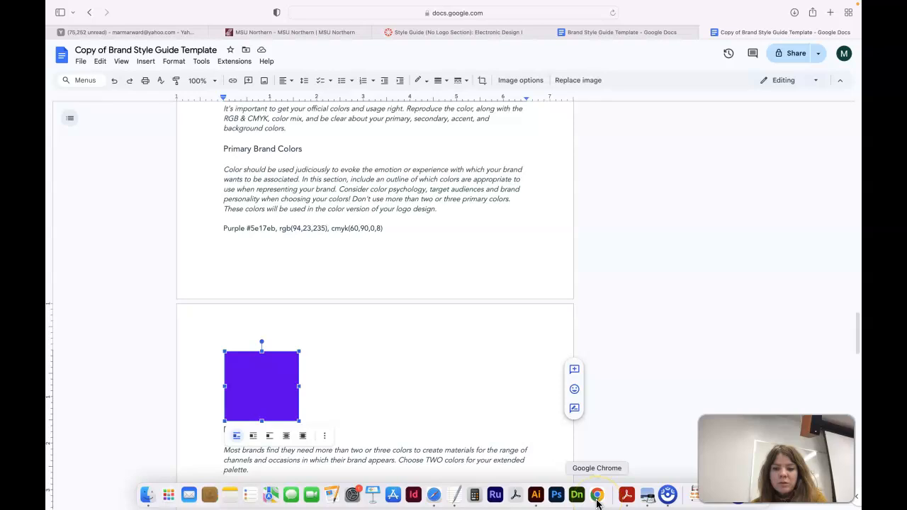
{"action": "left_click", "coordinate": [597, 500]}
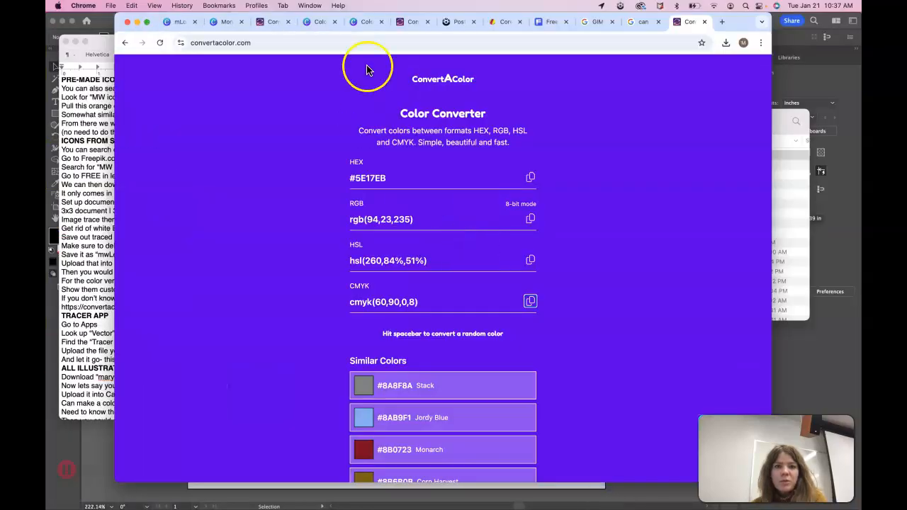
{"action": "left_click", "coordinate": [225, 22]}
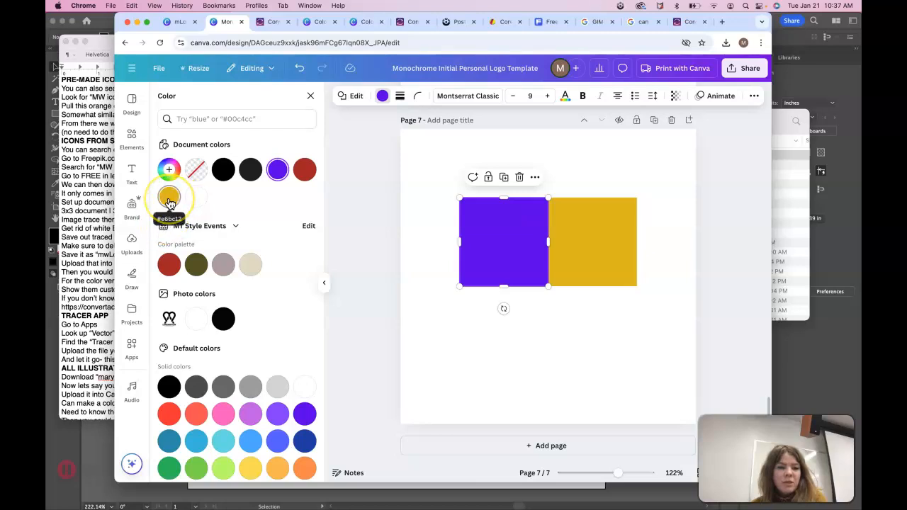
Convert HEX EBBC12 to rgb(235,188,18), hsl(47,86%,50%) and cmyk(0,20,92,8).
{"action": "left_click", "coordinate": [688, 22]}
{"action": "left_click", "coordinate": [397, 174]}
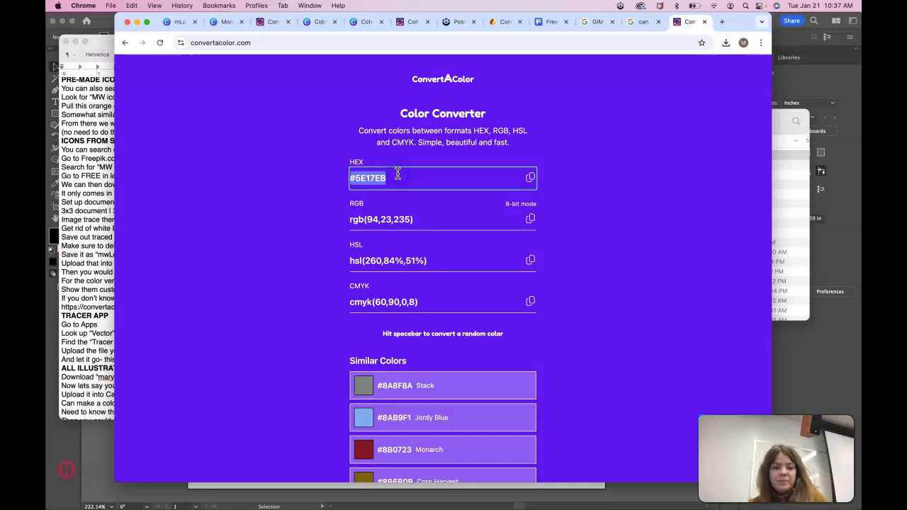
{"action": "key", "text": "BackSpace"}
{"action": "type", "text": "EB"}
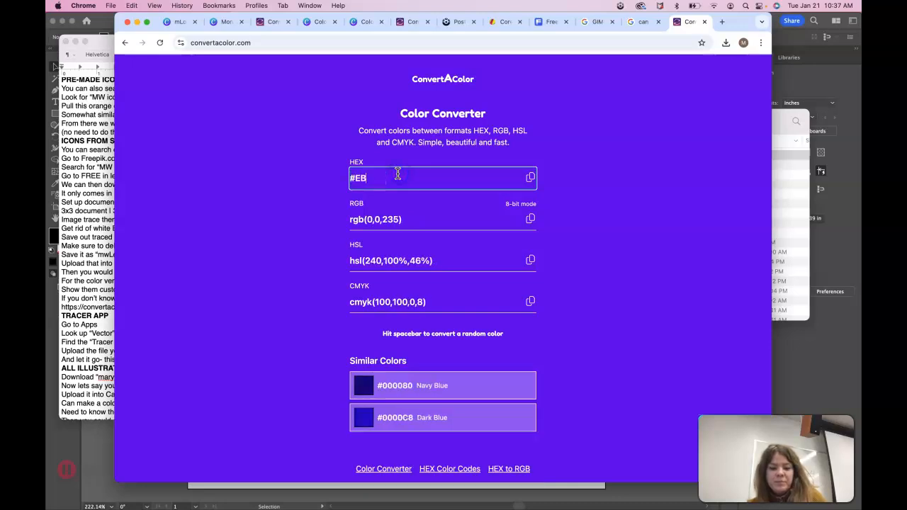
{"action": "type", "text": "B"}
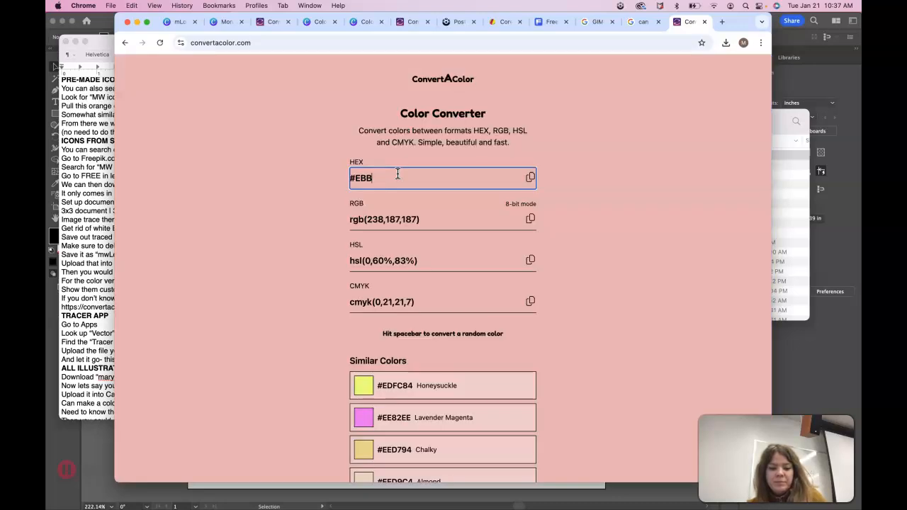
{"action": "type", "text": "C12"}
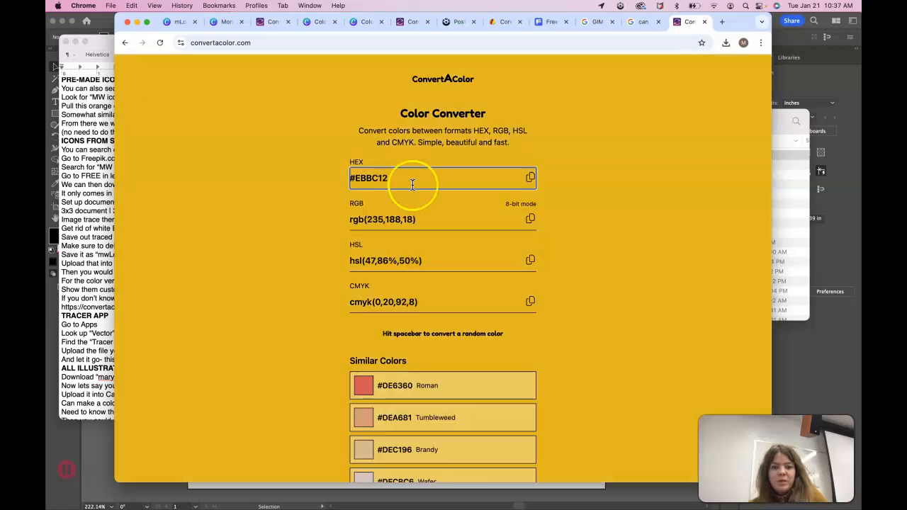
{"action": "left_click", "coordinate": [385, 173]}
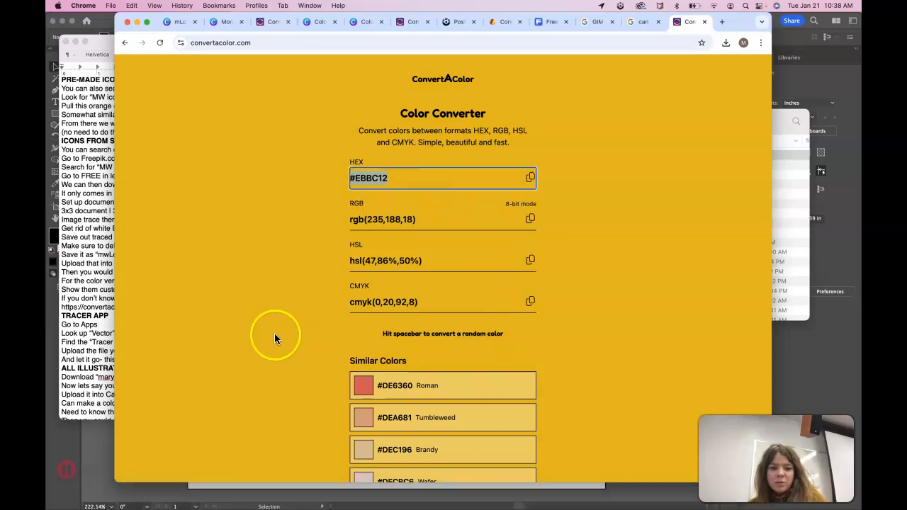
Capture a region screenshot swatch of the gold colour.
{"action": "key", "text": "super+shift+4"}
{"action": "left_click_drag", "start_coordinate": [161, 169], "coordinate": [262, 274]}
{"action": "mouse_move", "coordinate": [432, 508]}
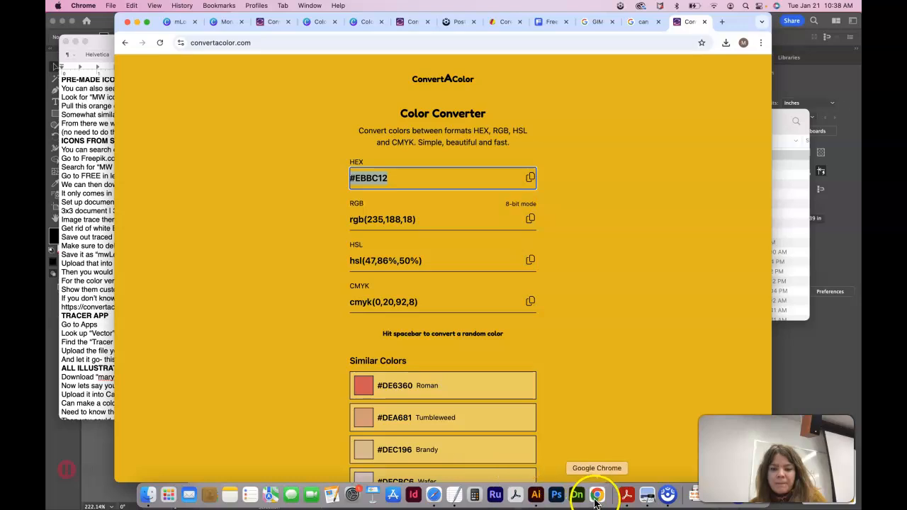
Scroll the brand guide down to Color Ratios and select the [Insert Color Ratios Here] text.
{"action": "left_click", "coordinate": [431, 498]}
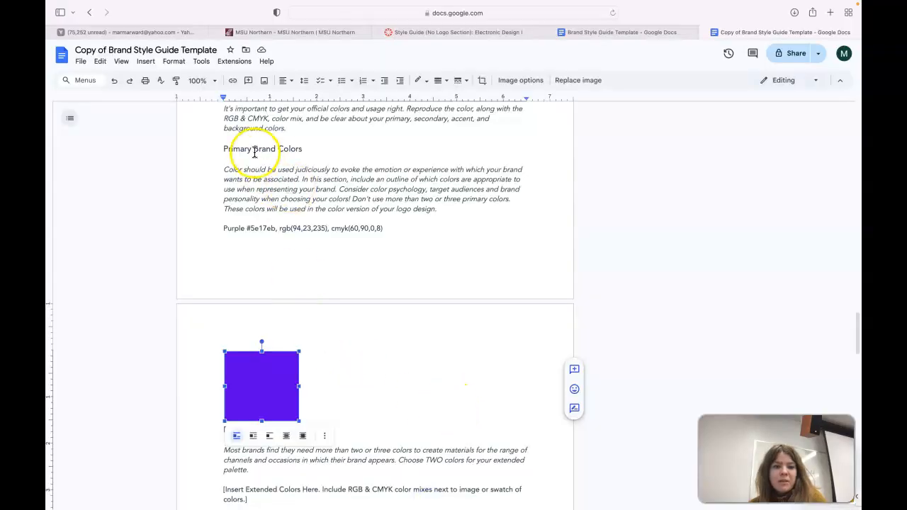
{"action": "scroll", "coordinate": [325, 374], "scroll_direction": "down", "scroll_amount": 5}
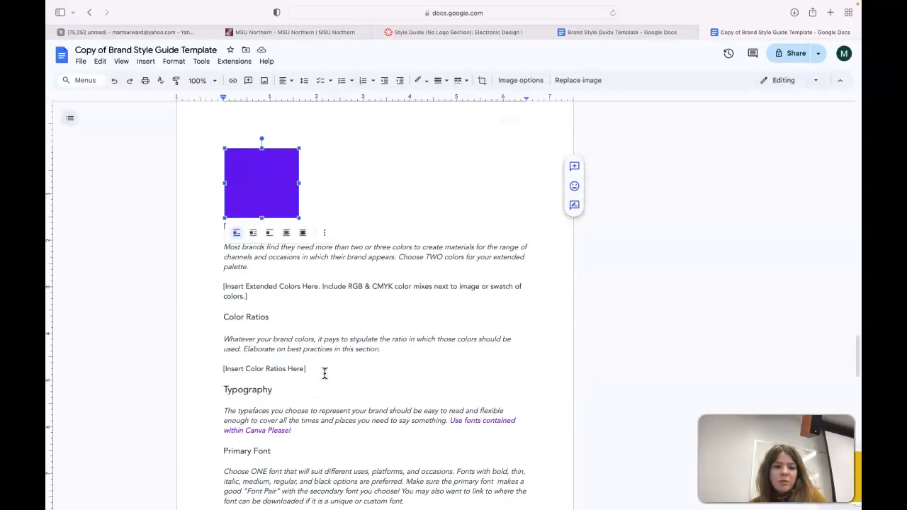
{"action": "scroll", "coordinate": [325, 374], "scroll_direction": "up", "scroll_amount": 1}
{"action": "scroll", "coordinate": [325, 374], "scroll_direction": "up", "scroll_amount": 1}
{"action": "left_click_drag", "start_coordinate": [249, 290], "coordinate": [223, 280]}
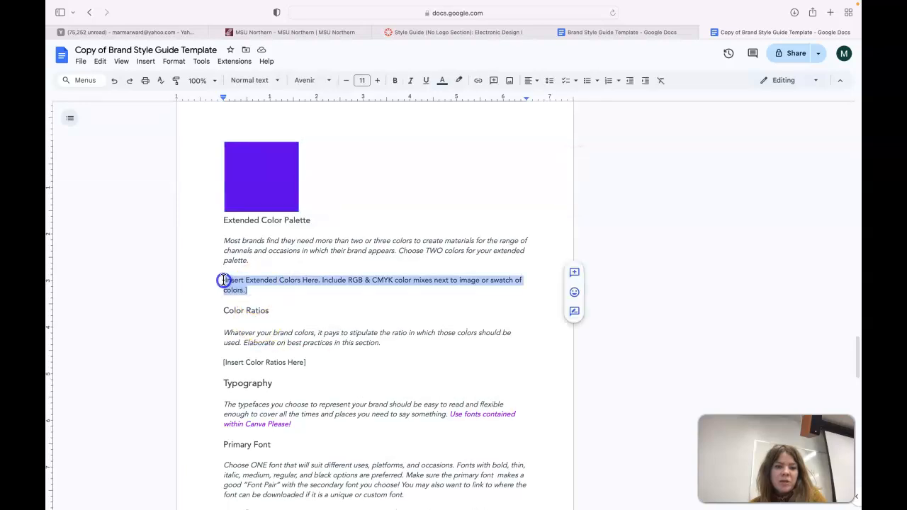
{"action": "left_click", "coordinate": [273, 294]}
{"action": "scroll", "coordinate": [298, 320], "scroll_direction": "down", "scroll_amount": 1}
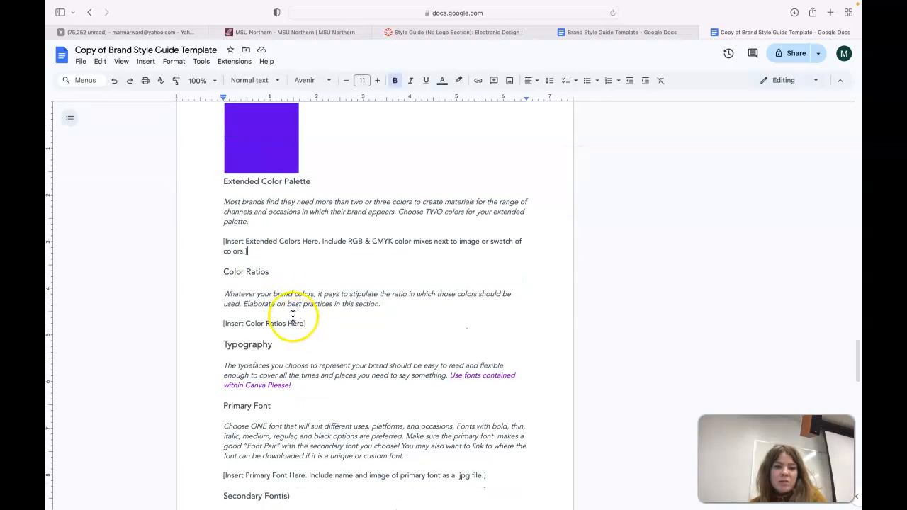
{"action": "scroll", "coordinate": [334, 273], "scroll_direction": "down", "scroll_amount": 2}
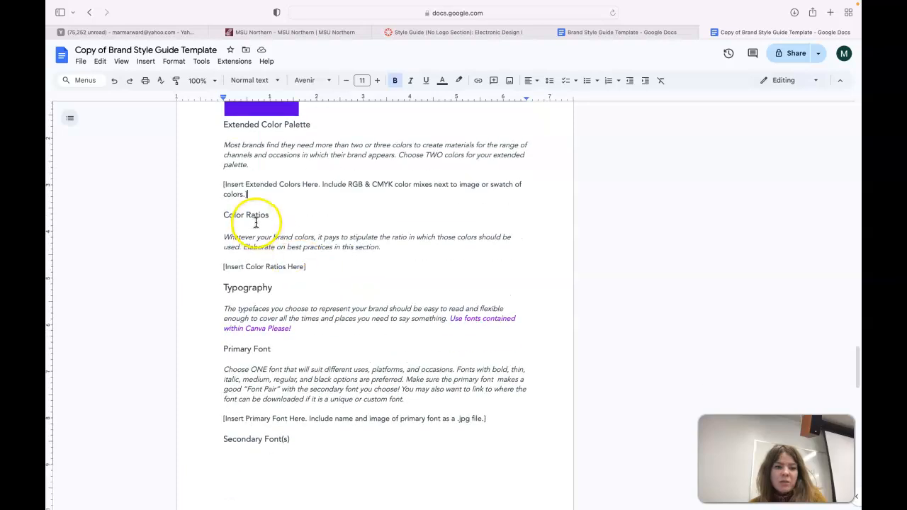
{"action": "left_click_drag", "start_coordinate": [308, 267], "coordinate": [220, 267]}
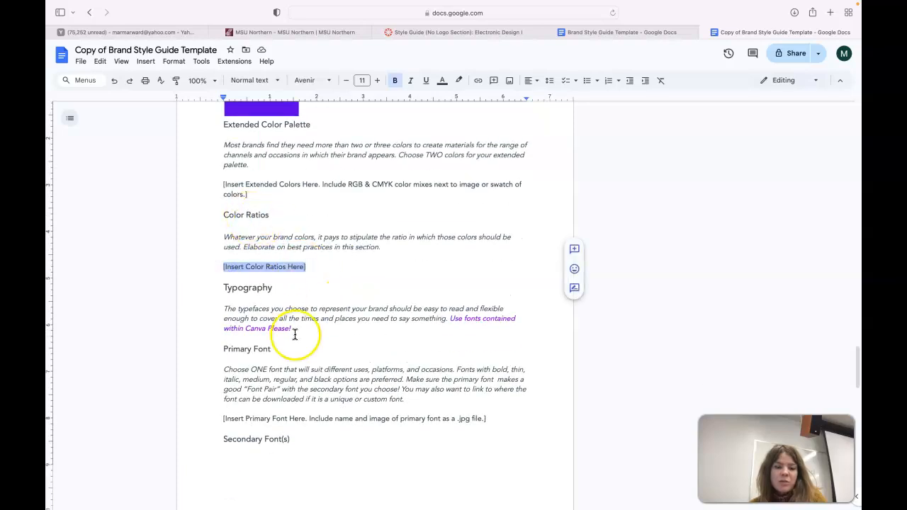
{"action": "scroll", "coordinate": [294, 335], "scroll_direction": "down", "scroll_amount": 1}
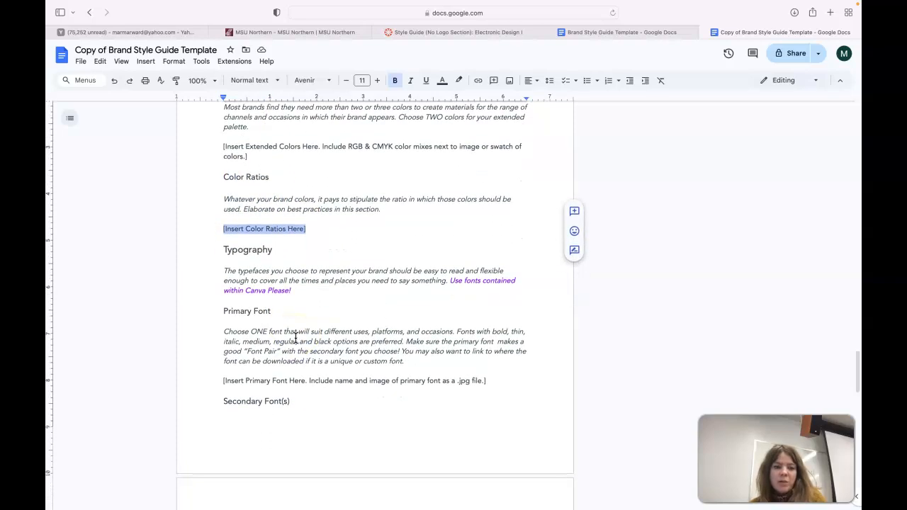
Fill in the Color Ratios line as 80% purple, 15% yellow, 5% white in the Google Doc.
{"action": "type", "text": "80% purple and 15% yellow"}
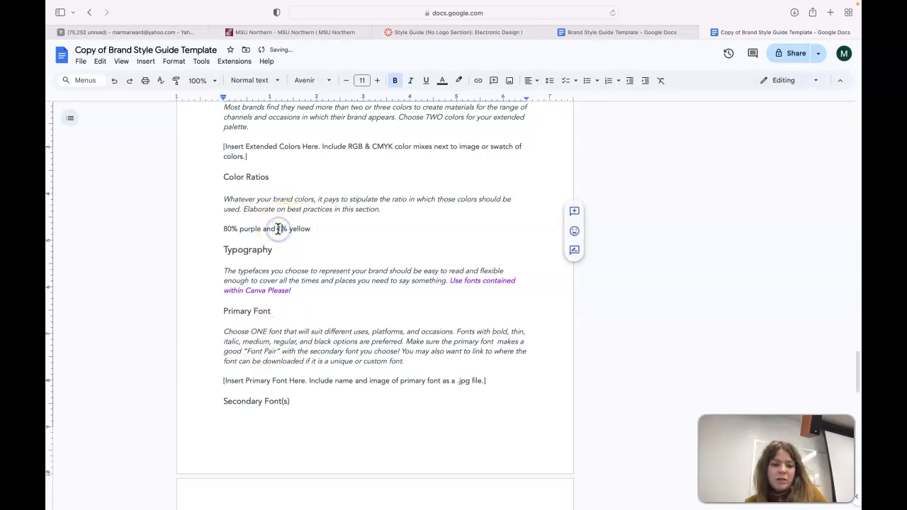
{"action": "type", "text": "15"}
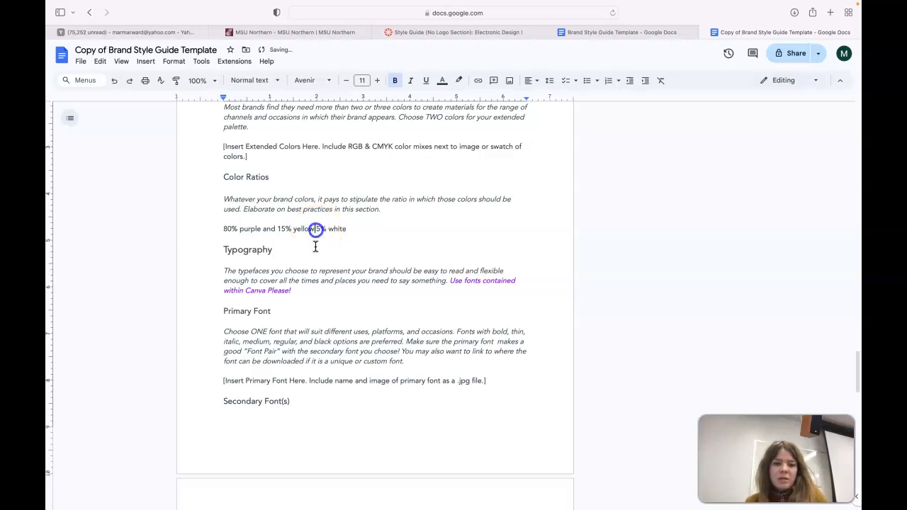
{"action": "type", "text": ","}
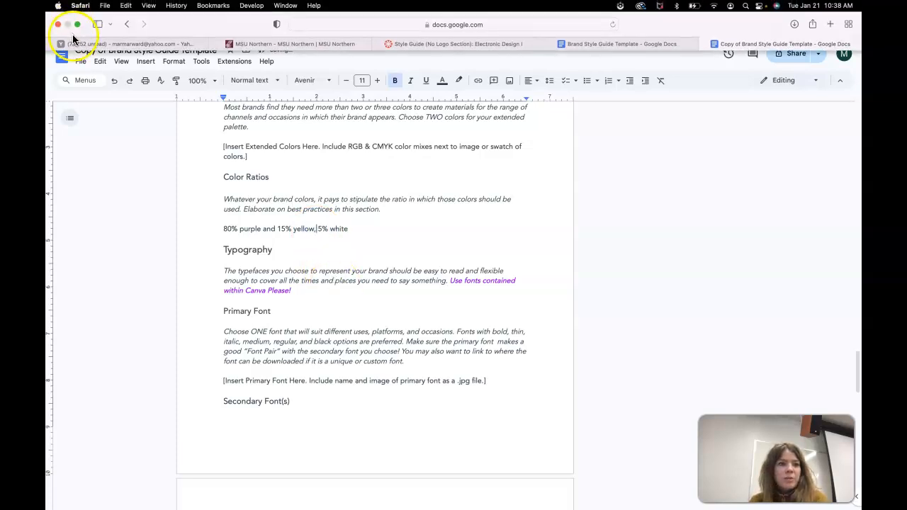
{"action": "scroll", "coordinate": [341, 376], "scroll_direction": "down", "scroll_amount": 1}
{"action": "scroll", "coordinate": [341, 377], "scroll_direction": "down", "scroll_amount": 3}
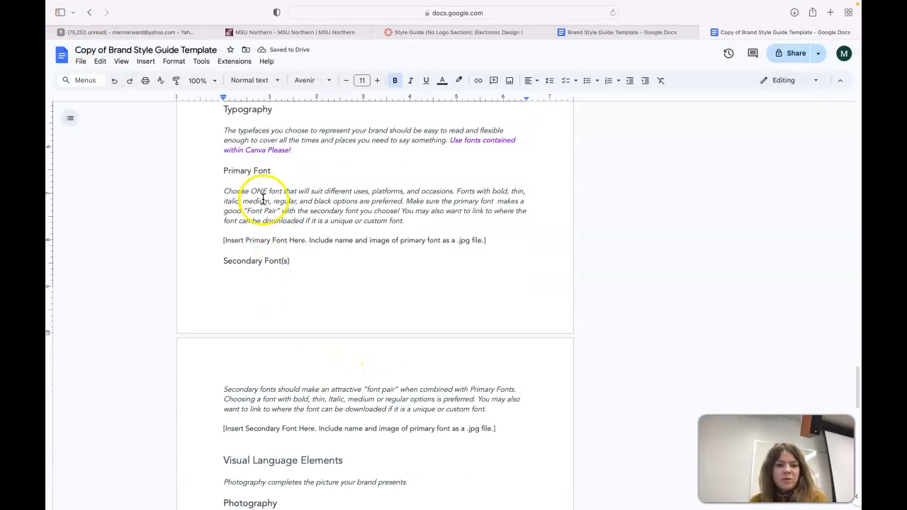
Back in the Canva design, add a Subheading text and move it below the purple and yellow squares.
{"action": "mouse_move", "coordinate": [557, 495]}
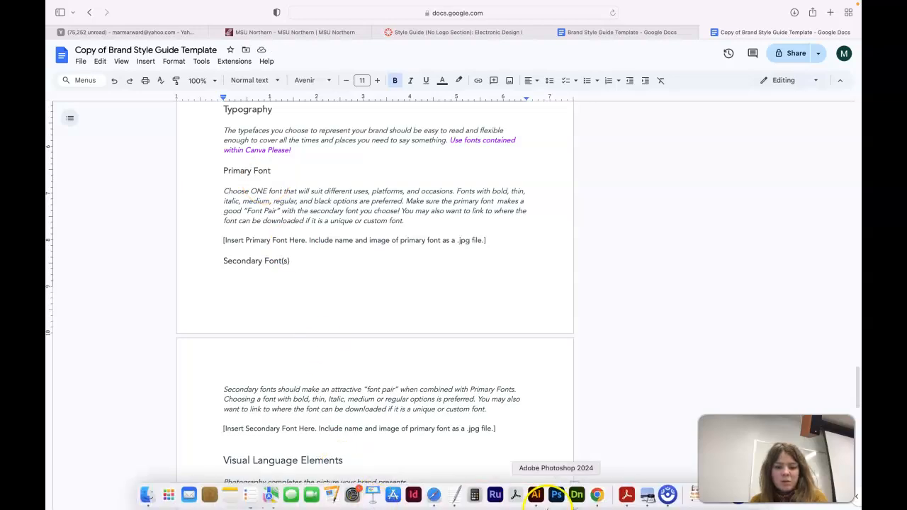
{"action": "left_click", "coordinate": [668, 494]}
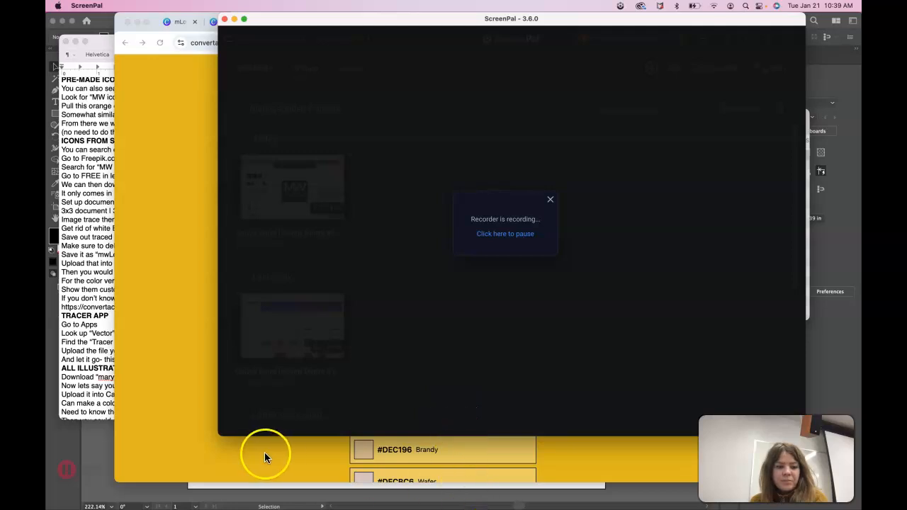
{"action": "left_click", "coordinate": [265, 456]}
{"action": "left_click", "coordinate": [226, 22]}
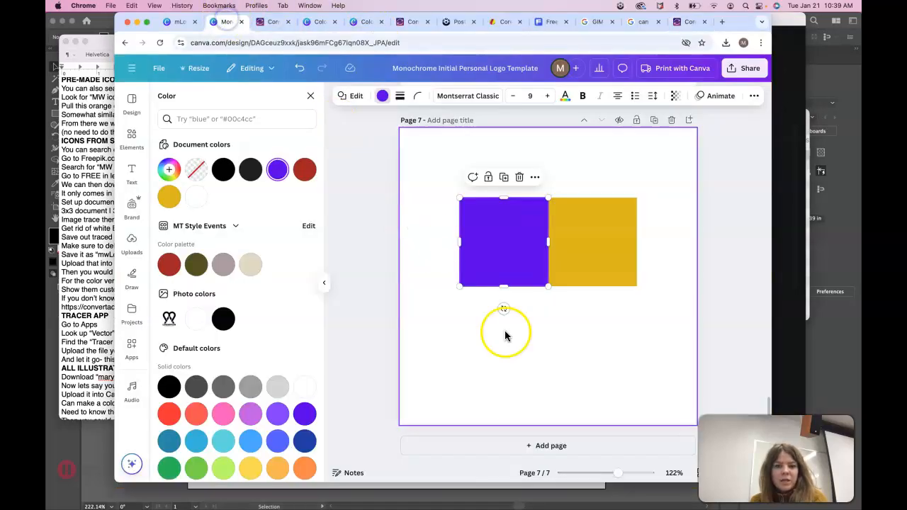
{"action": "left_click", "coordinate": [518, 372]}
{"action": "left_click", "coordinate": [132, 173]}
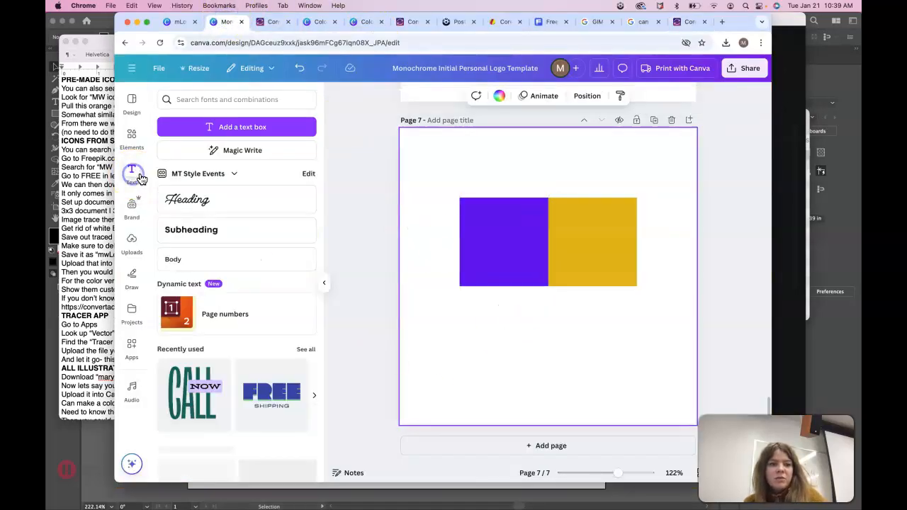
{"action": "left_click", "coordinate": [194, 229]}
{"action": "double_click", "coordinate": [527, 287]}
{"action": "left_click_drag", "start_coordinate": [557, 310], "coordinate": [557, 354]}
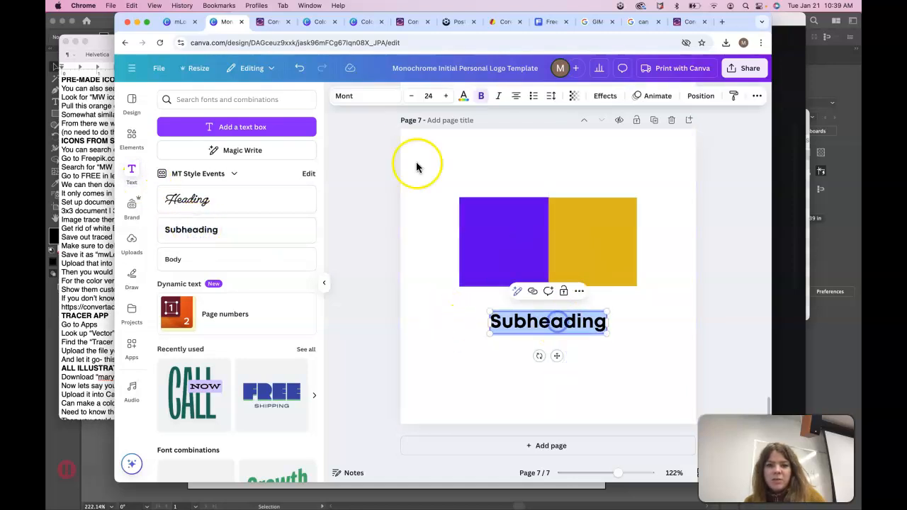
Set the Subheading font to TAN Parfait, then paste, which adds a stray purple square.
{"action": "left_click", "coordinate": [381, 96]}
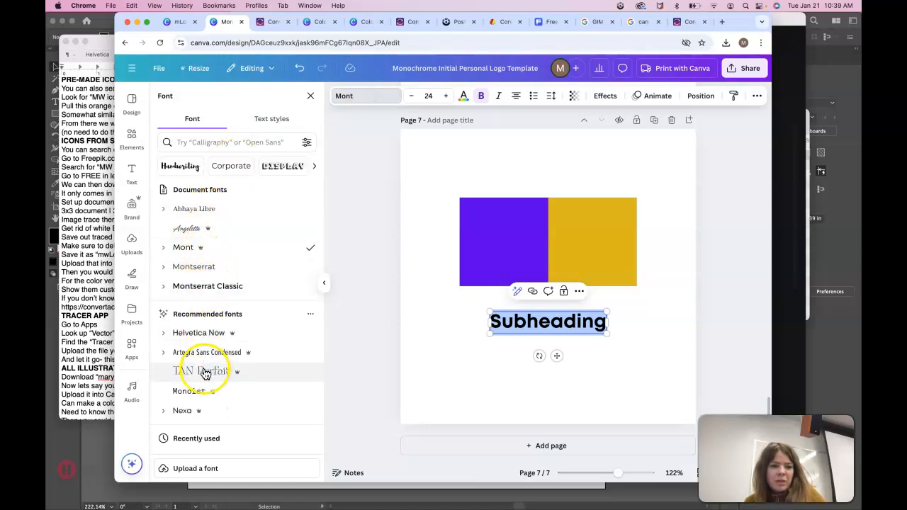
{"action": "left_click", "coordinate": [516, 338]}
{"action": "left_click", "coordinate": [644, 349]}
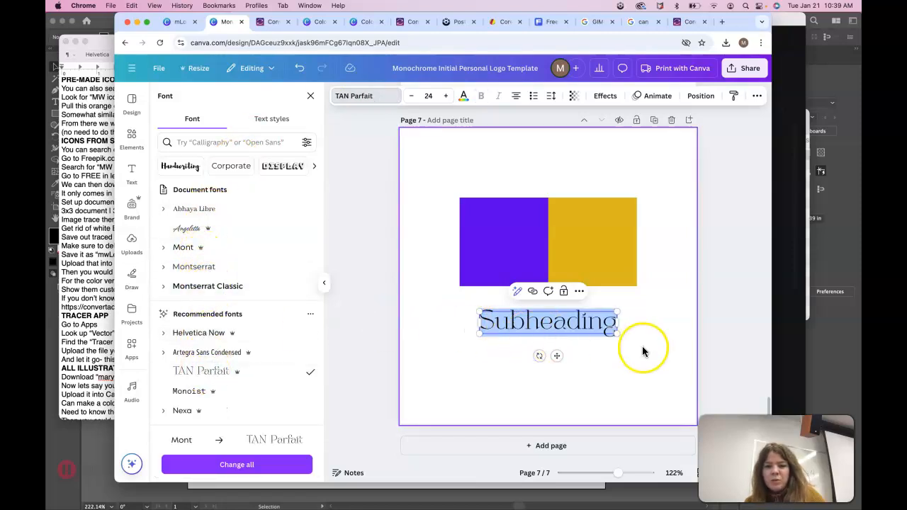
{"action": "left_click", "coordinate": [578, 322]}
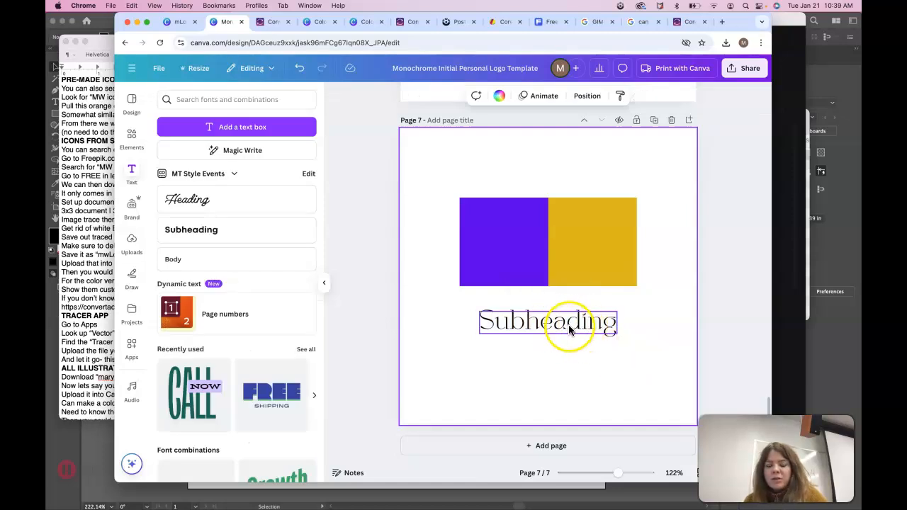
{"action": "double_click", "coordinate": [569, 328]}
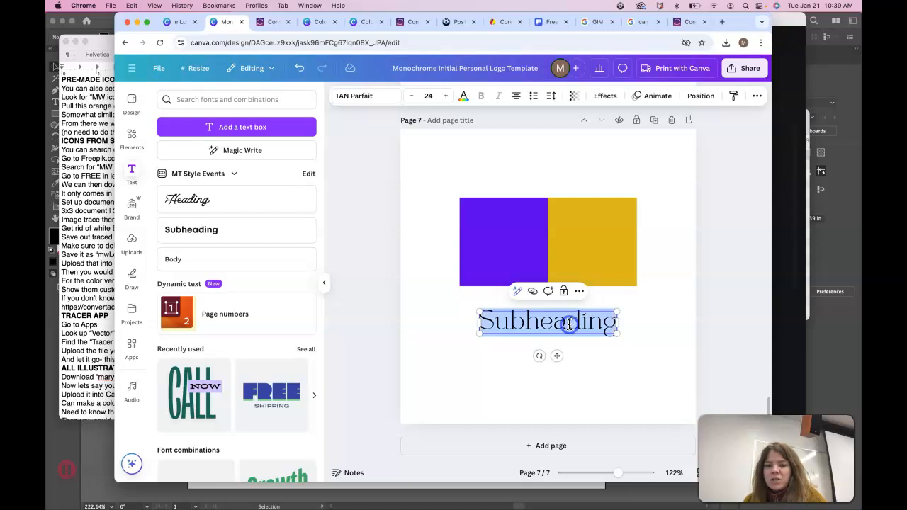
{"action": "left_click", "coordinate": [385, 105]}
{"action": "key", "text": "ctrl+v"}
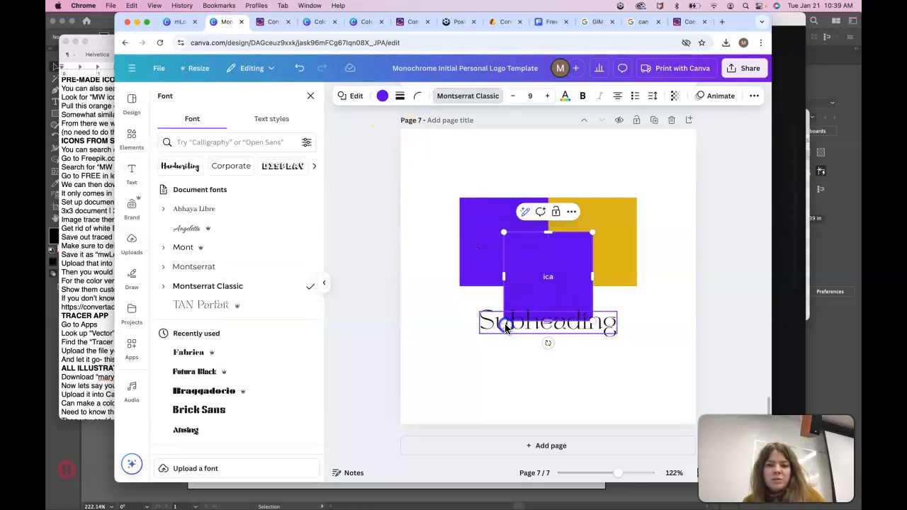
Replace the Subheading text with 'fabrica' and apply the Fabrica font.
{"action": "double_click", "coordinate": [550, 320]}
{"action": "scroll", "coordinate": [193, 348], "scroll_direction": "down", "scroll_amount": 1}
{"action": "type", "text": "fab"}
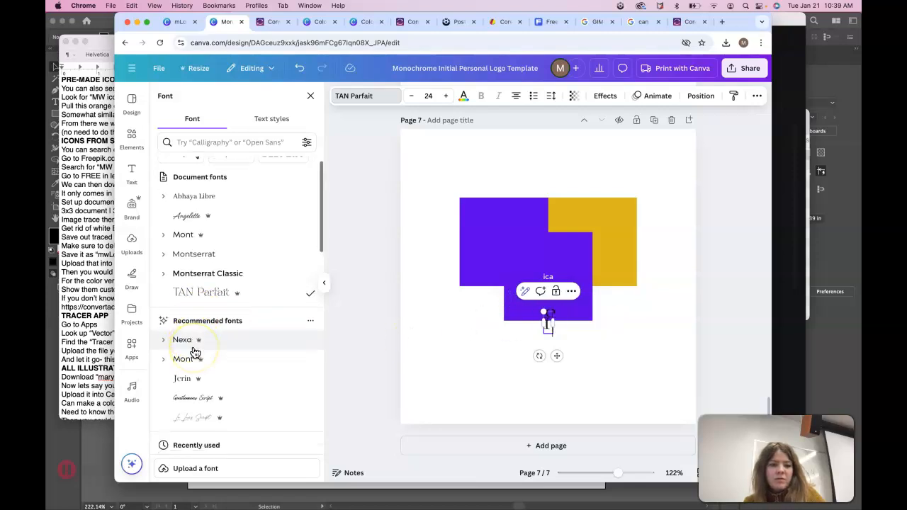
{"action": "type", "text": "rica"}
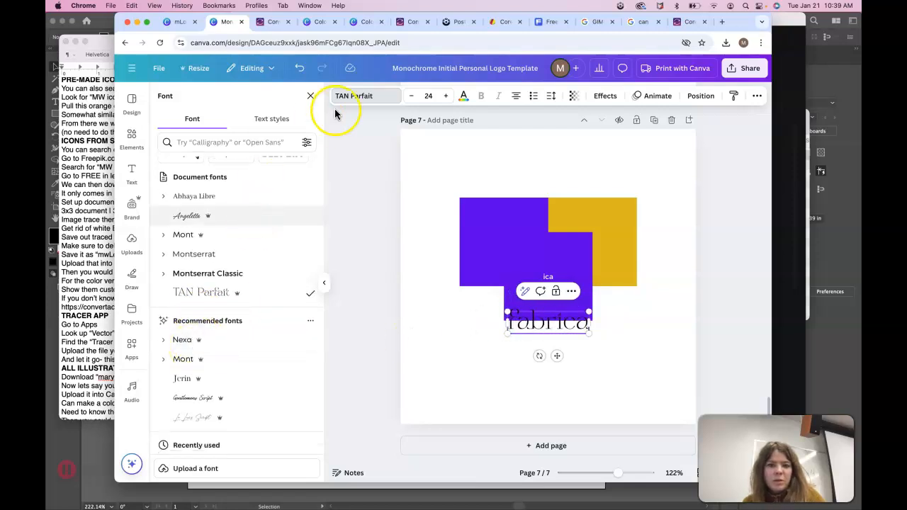
{"action": "left_click", "coordinate": [370, 98]}
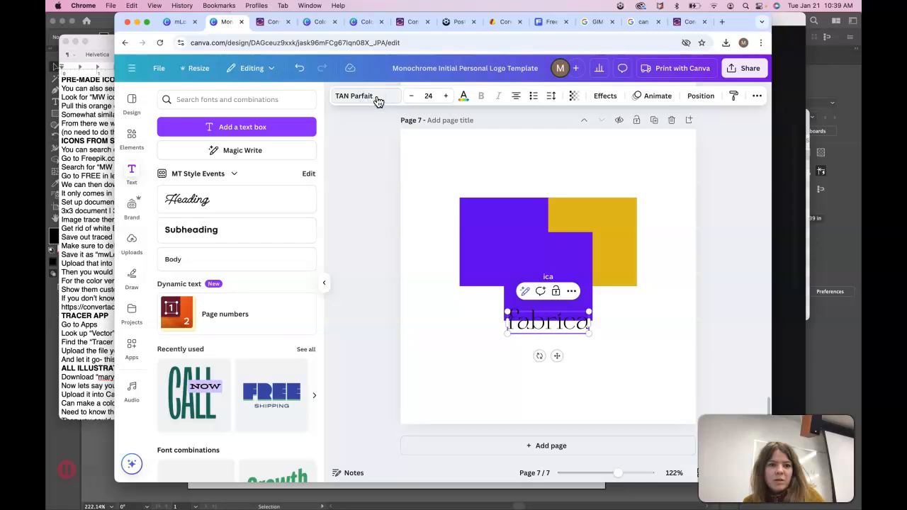
{"action": "left_click", "coordinate": [360, 100]}
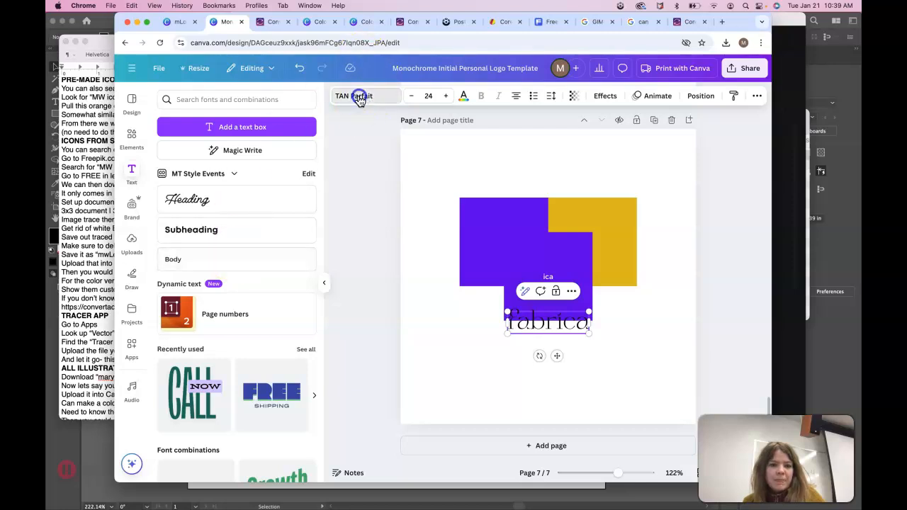
{"action": "scroll", "coordinate": [259, 270], "scroll_direction": "down", "scroll_amount": 1}
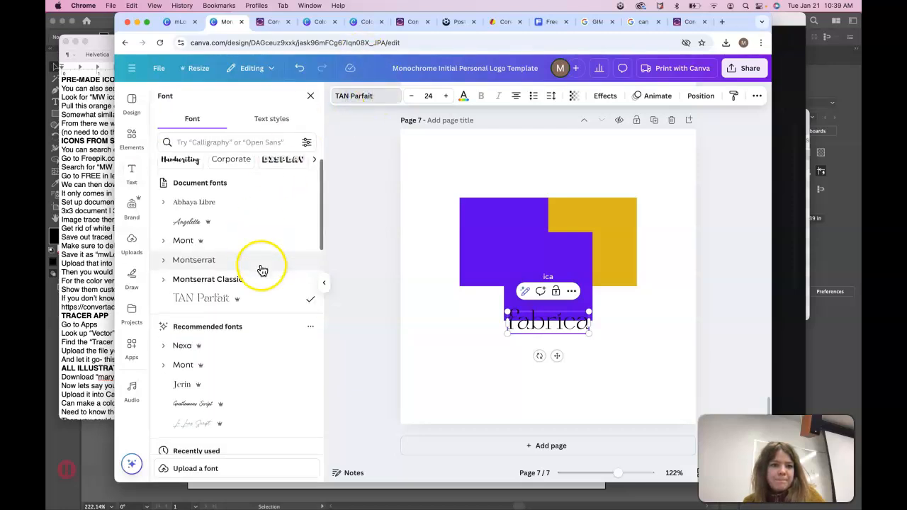
{"action": "left_click", "coordinate": [233, 138]}
{"action": "type", "text": "fabrica"}
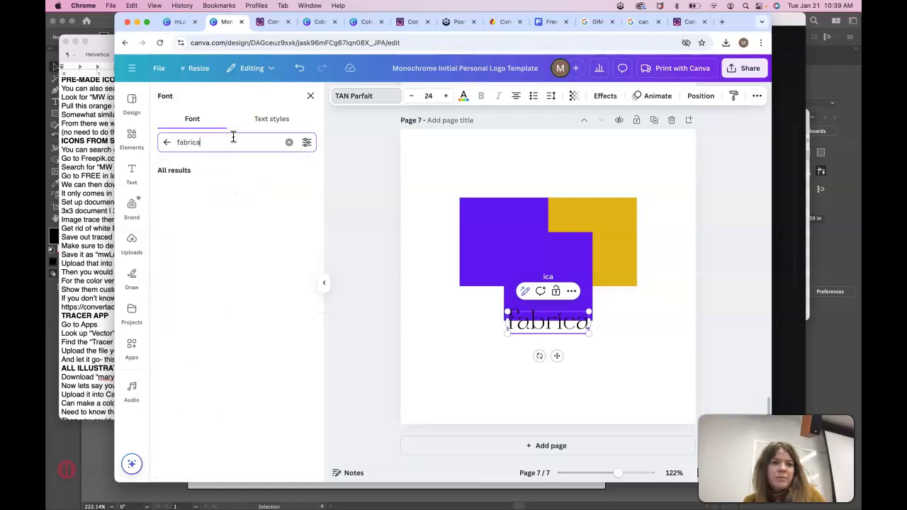
{"action": "left_click", "coordinate": [195, 189]}
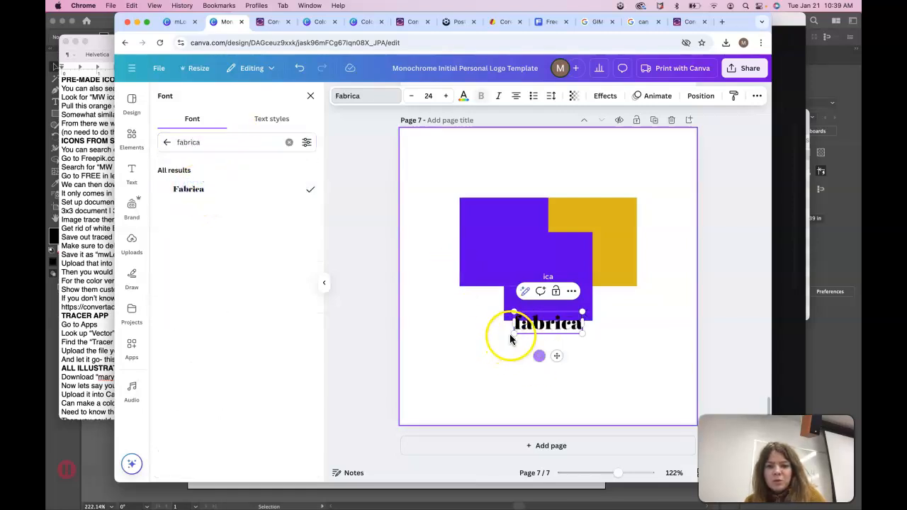
Enlarge the headline to about 57.7, centre it under the squares, and capitalise it to 'Fabrica'.
{"action": "left_click_drag", "start_coordinate": [493, 344], "coordinate": [454, 365]}
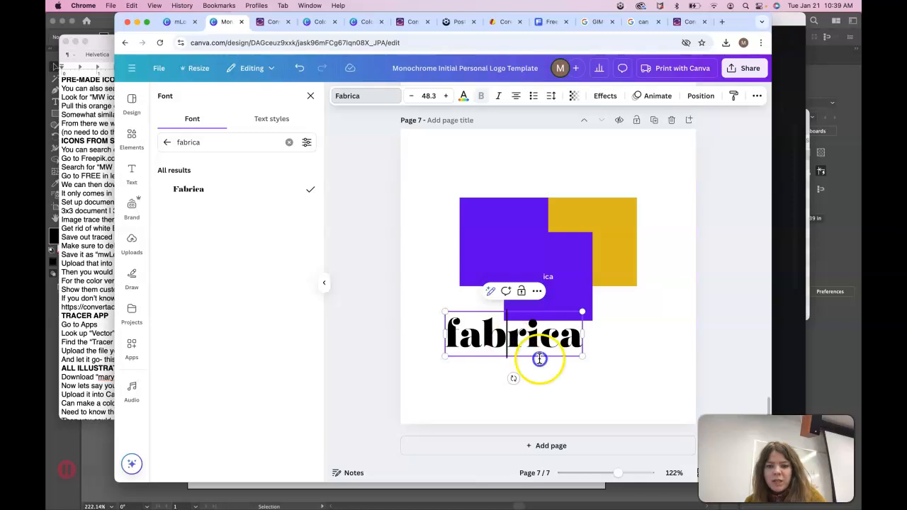
{"action": "left_click", "coordinate": [578, 361]}
{"action": "left_click", "coordinate": [580, 358]}
{"action": "left_click_drag", "start_coordinate": [583, 356], "coordinate": [609, 365]}
{"action": "left_click_drag", "start_coordinate": [553, 347], "coordinate": [568, 353]}
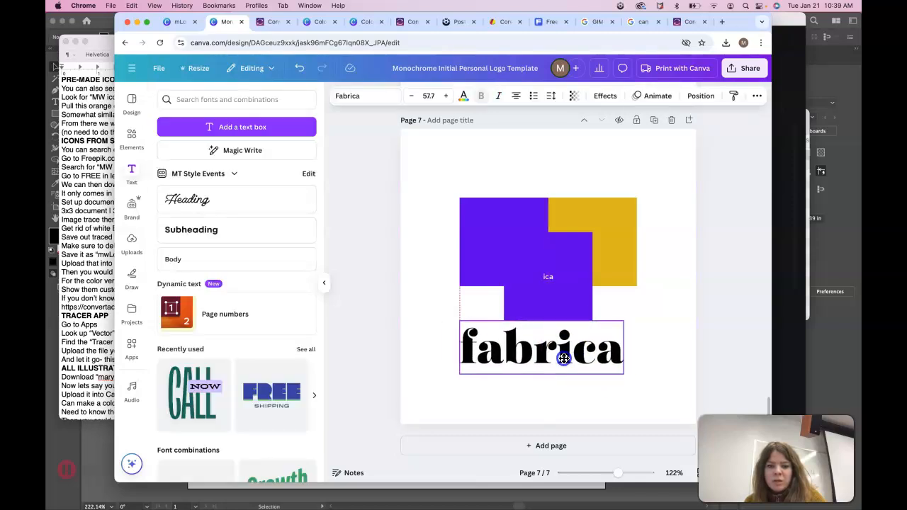
{"action": "double_click", "coordinate": [480, 354]}
{"action": "left_click", "coordinate": [480, 354]}
{"action": "key", "text": "BackSpace"}
{"action": "type", "text": "F"}
{"action": "left_click", "coordinate": [489, 403]}
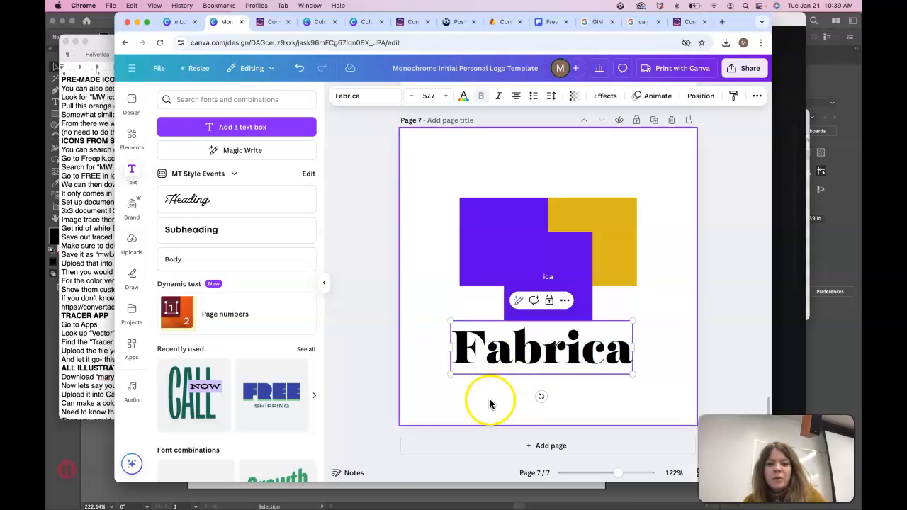
Add a second Subheading reading 'Montserratt' and move it below Fabrica.
{"action": "left_click", "coordinate": [195, 226]}
{"action": "double_click", "coordinate": [539, 287]}
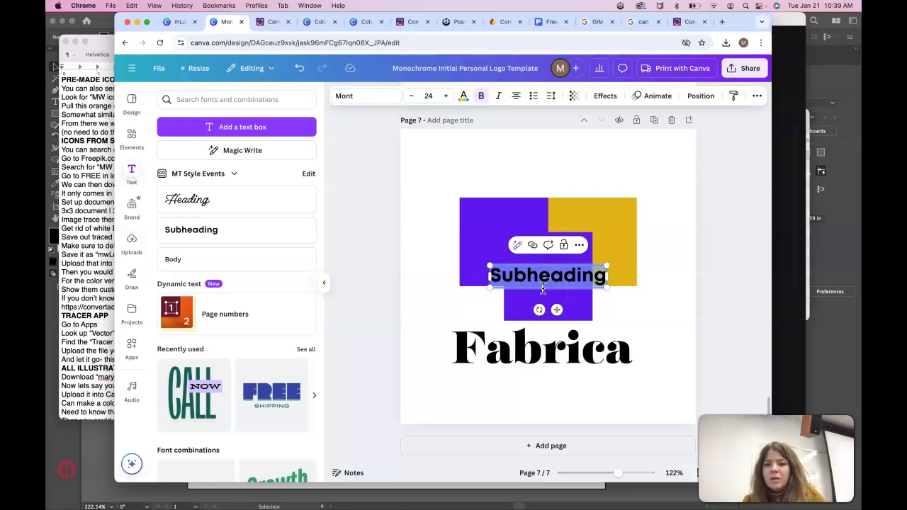
{"action": "type", "text": "B"}
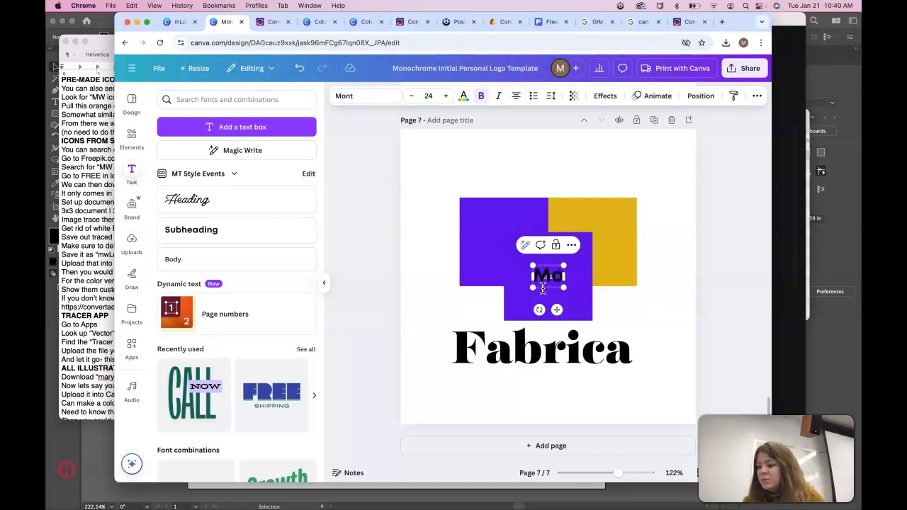
{"action": "type", "text": "serratt"}
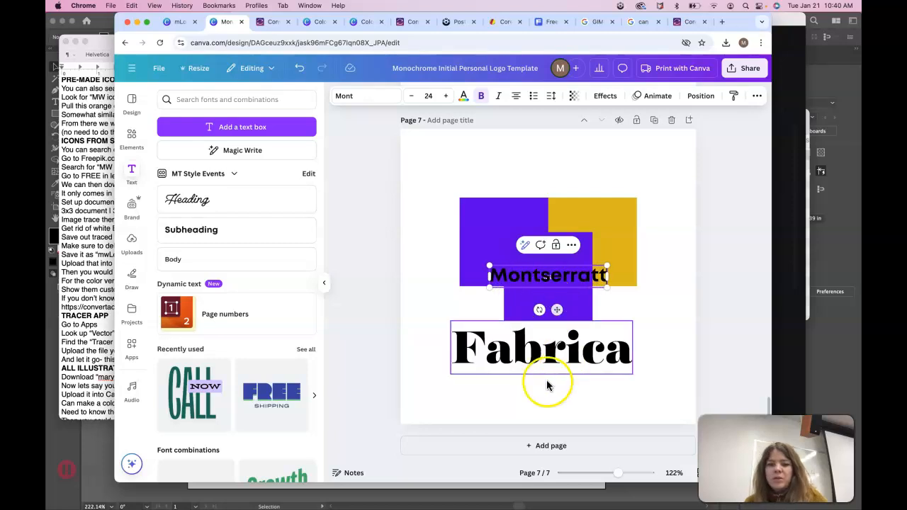
{"action": "left_click", "coordinate": [594, 303]}
{"action": "left_click_drag", "start_coordinate": [573, 275], "coordinate": [573, 392]}
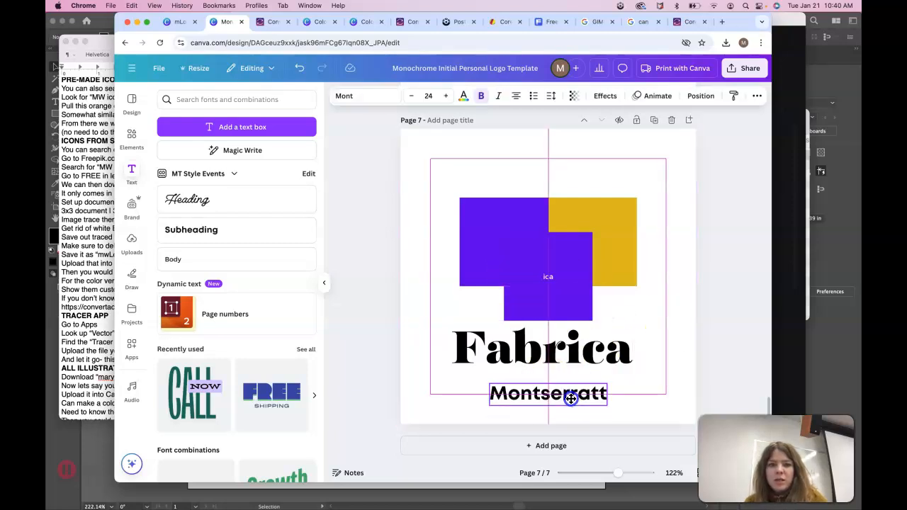
Set the second line in Montserrat Medium and delete the extra 't' so it reads 'Montserrat'.
{"action": "left_click", "coordinate": [367, 97]}
{"action": "double_click", "coordinate": [209, 136]}
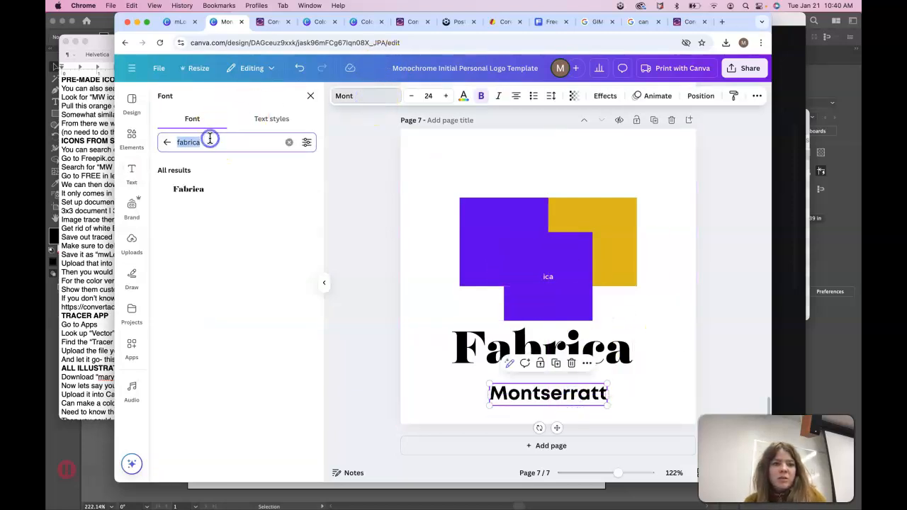
{"action": "type", "text": "mont"}
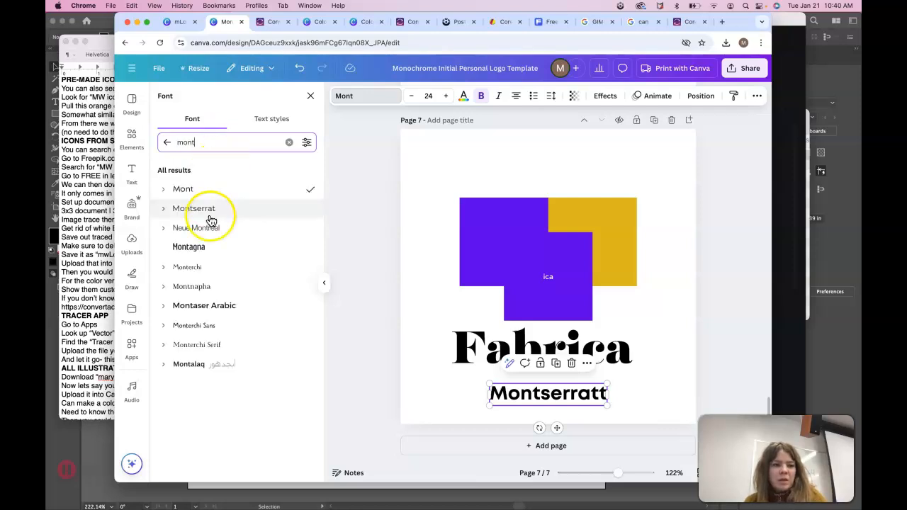
{"action": "left_click", "coordinate": [166, 211]}
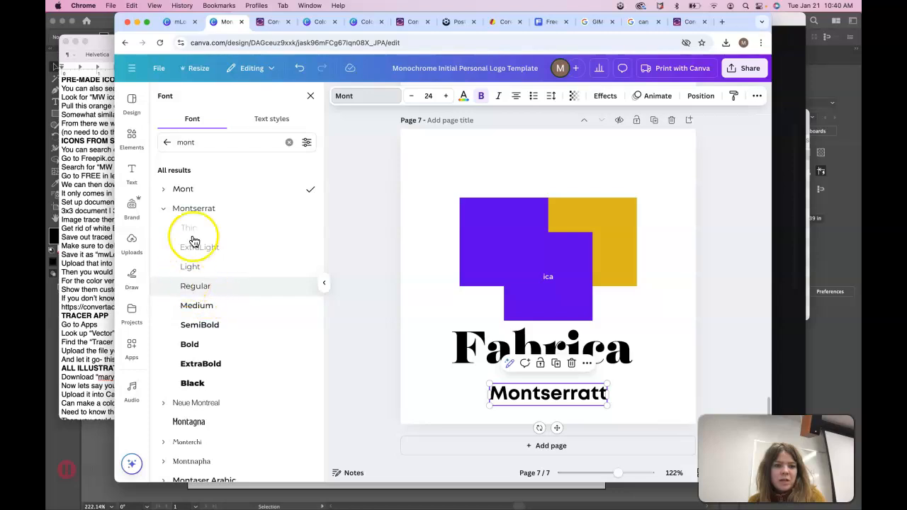
{"action": "left_click", "coordinate": [202, 309]}
{"action": "left_click", "coordinate": [631, 391]}
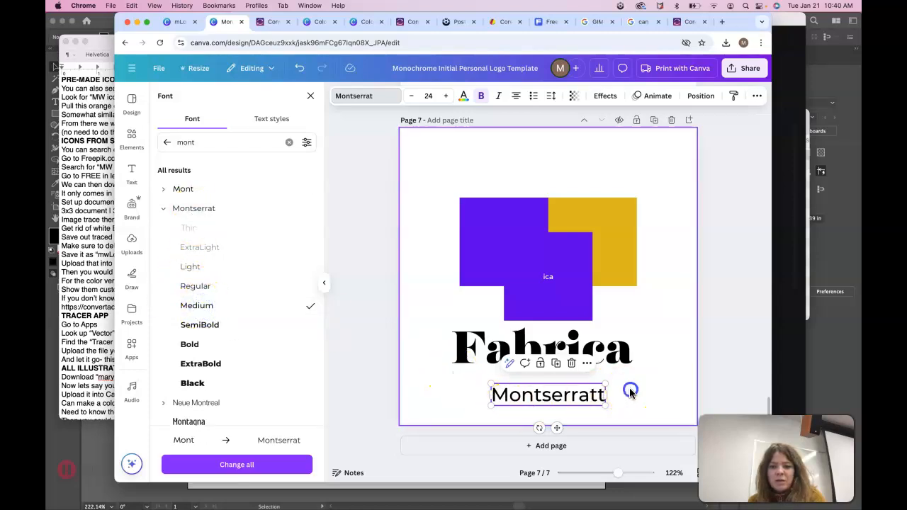
{"action": "left_click", "coordinate": [576, 395]}
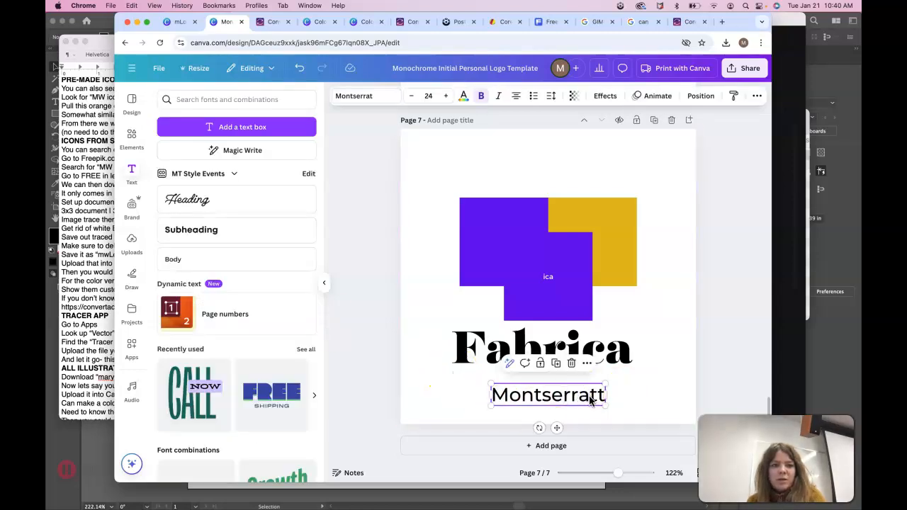
{"action": "left_click", "coordinate": [602, 396]}
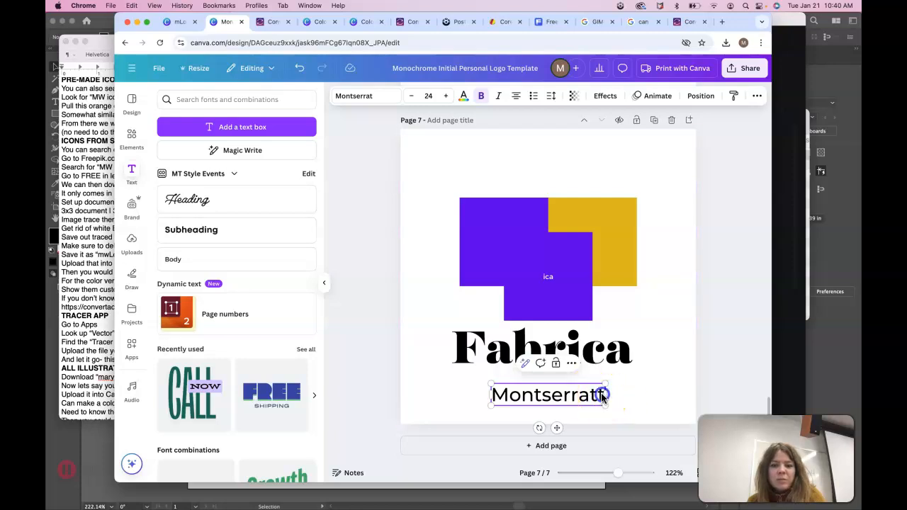
{"action": "key", "text": "BackSpace"}
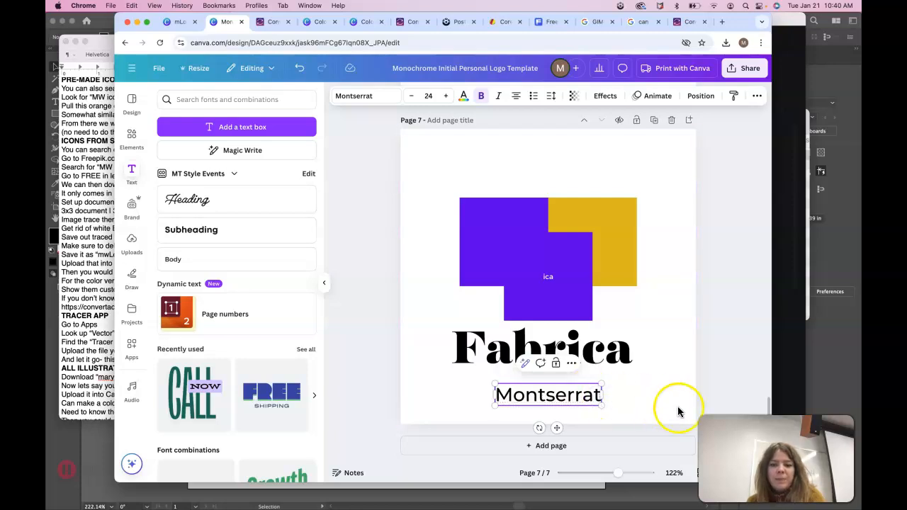
{"action": "left_click", "coordinate": [633, 411]}
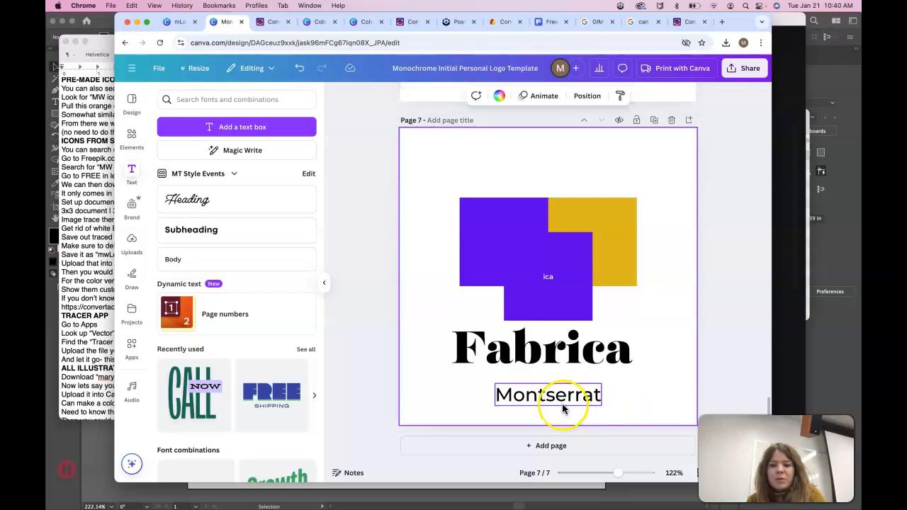
Delete the stray purple square overlapping the colour blocks.
{"action": "left_click", "coordinate": [565, 401]}
{"action": "left_click", "coordinate": [564, 325]}
{"action": "left_click", "coordinate": [556, 275]}
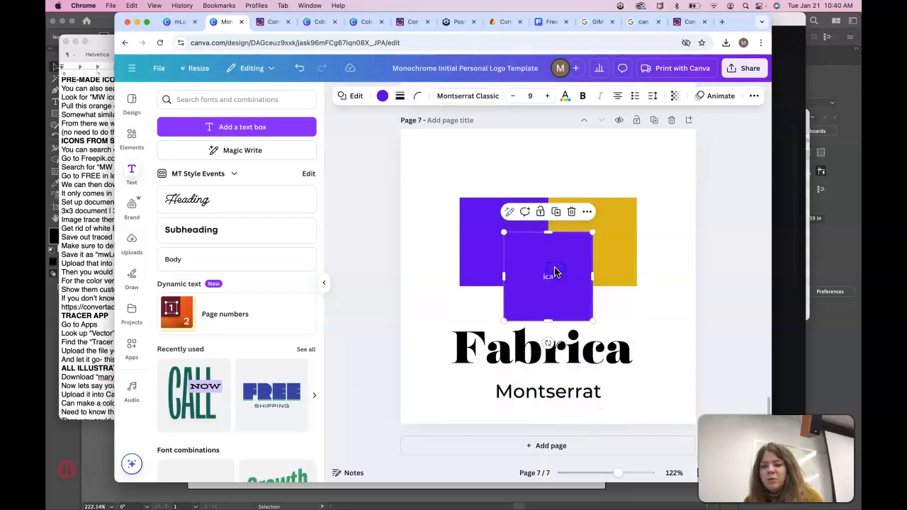
{"action": "key", "text": "Delete"}
Retype the headline as 'Headline' and the body line as 'Body Copy'.
{"action": "left_click", "coordinate": [560, 350]}
{"action": "left_click", "coordinate": [562, 352]}
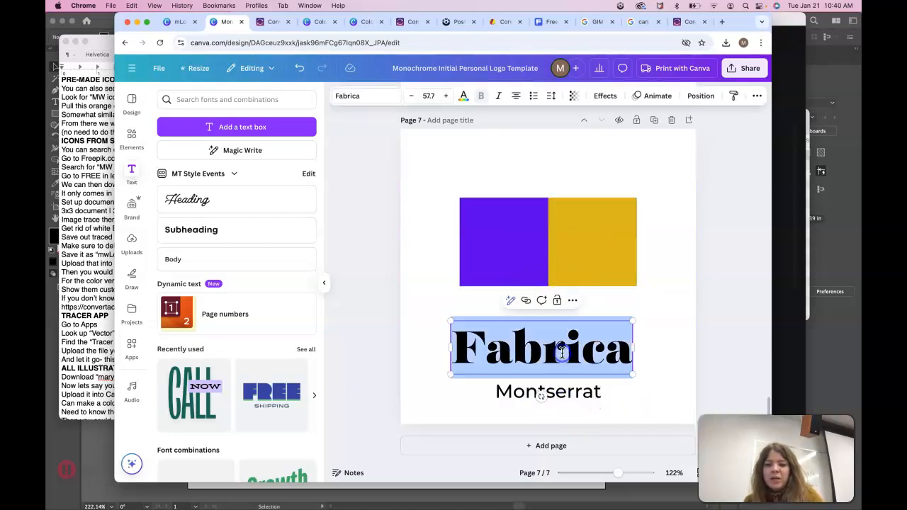
{"action": "type", "text": "Headloin"}
{"action": "key", "text": "BackSpace"}
{"action": "key", "text": "BackSpace"}
{"action": "key", "text": "BackSpace"}
{"action": "type", "text": "ine"}
{"action": "left_click", "coordinate": [547, 389]}
{"action": "left_click", "coordinate": [560, 390]}
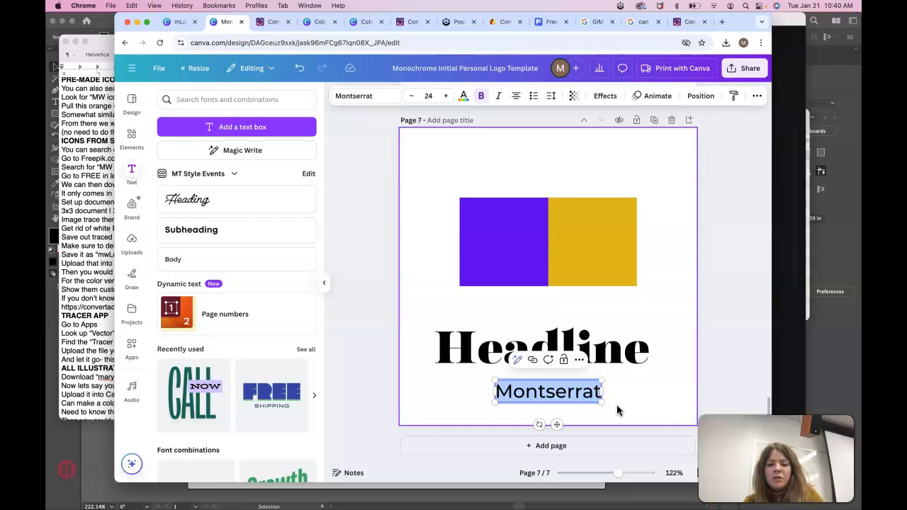
{"action": "type", "text": "Body Copy"}
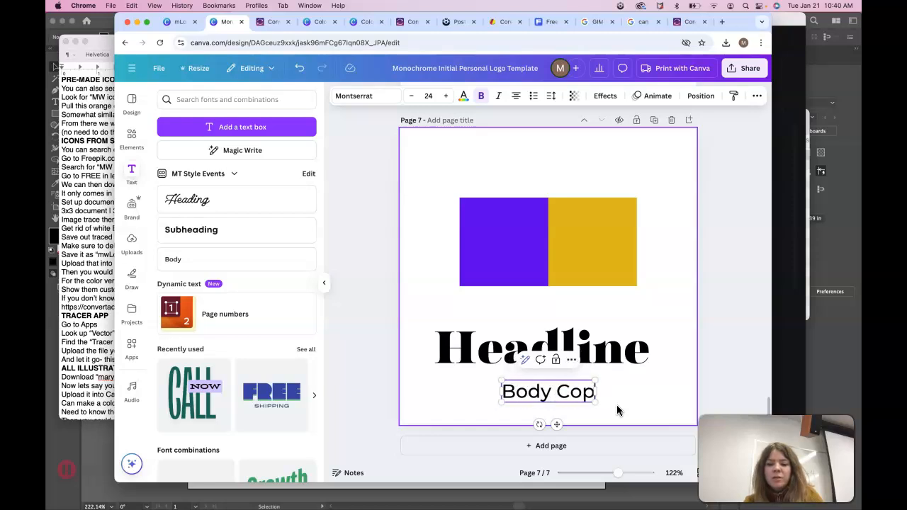
{"action": "left_click", "coordinate": [644, 405]}
Review the Body Copy's Montserrat weights, then select all four elements together and reselect the headline.
{"action": "left_click", "coordinate": [588, 394]}
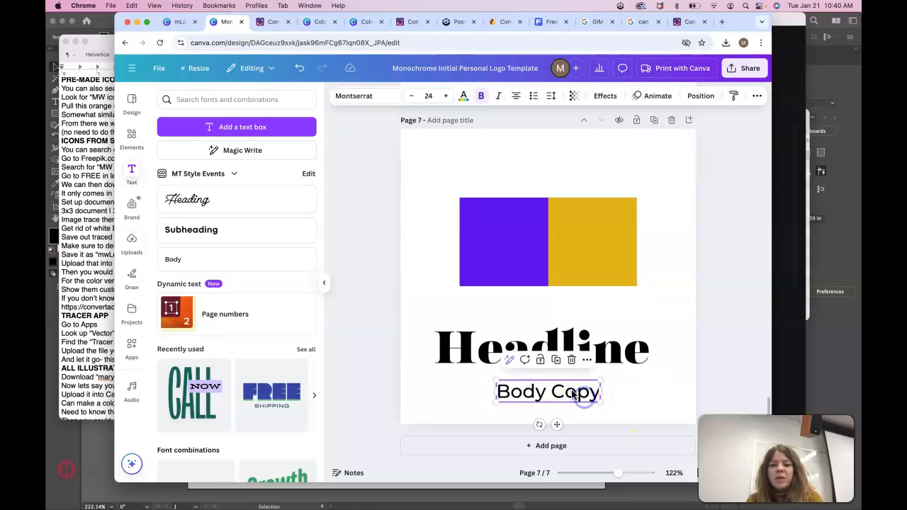
{"action": "left_click", "coordinate": [394, 98]}
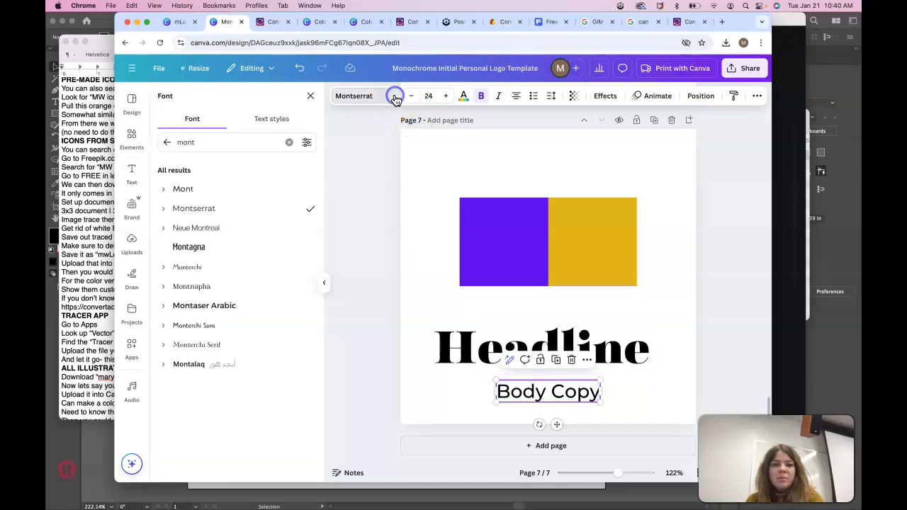
{"action": "left_click", "coordinate": [168, 212]}
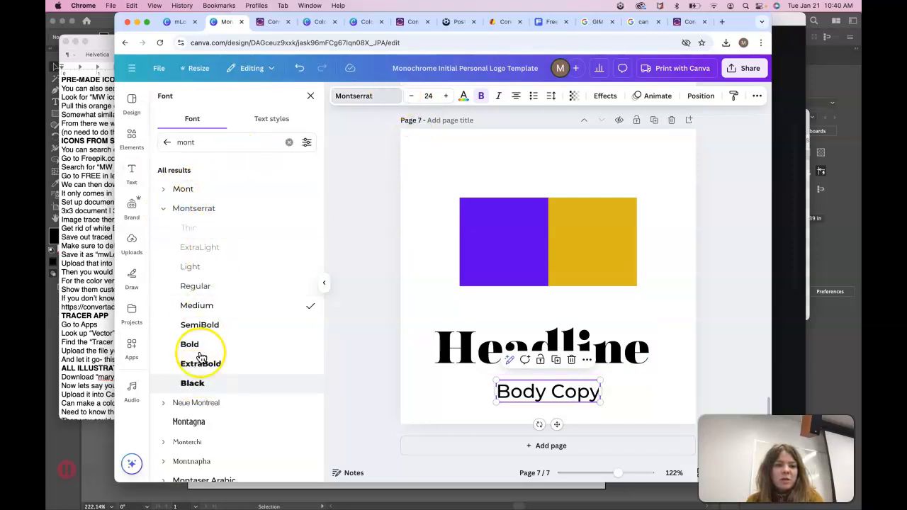
{"action": "left_click", "coordinate": [439, 157]}
{"action": "left_click_drag", "start_coordinate": [431, 150], "coordinate": [615, 400]}
{"action": "left_click", "coordinate": [676, 377]}
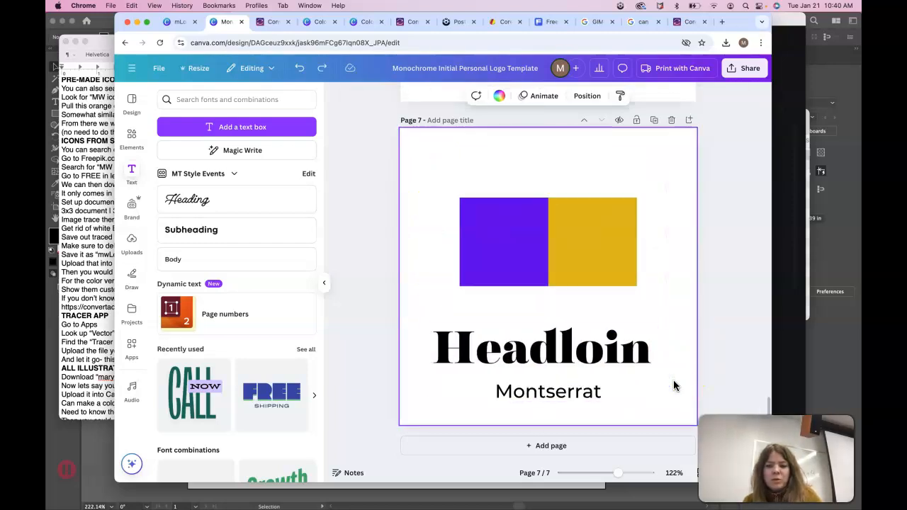
{"action": "double_click", "coordinate": [564, 356]}
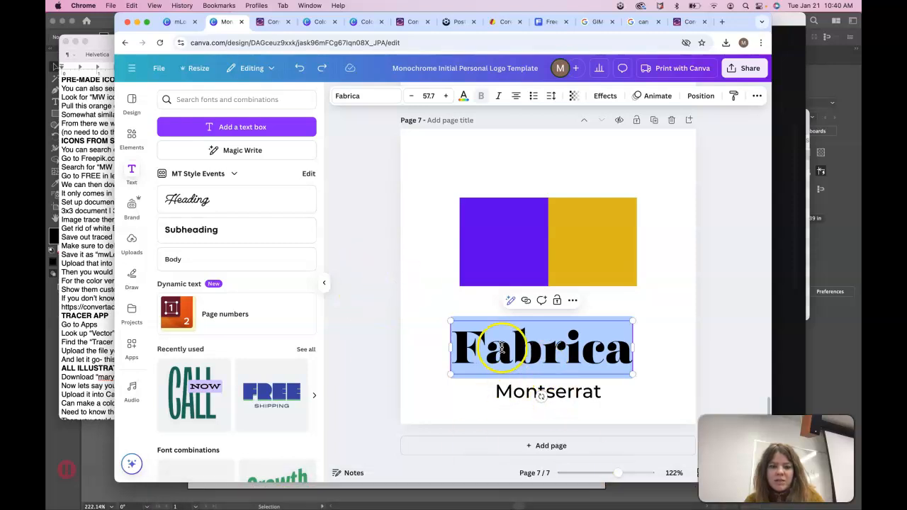
{"action": "left_click", "coordinate": [370, 96]}
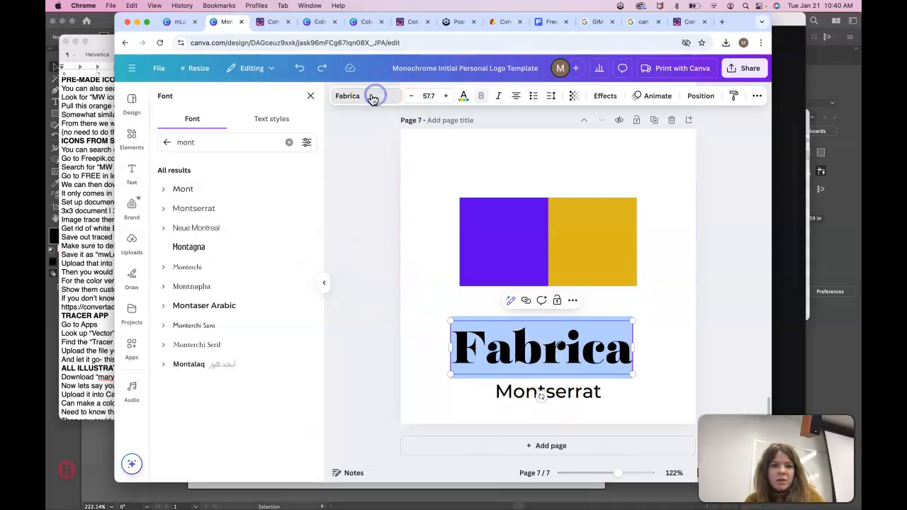
{"action": "left_click", "coordinate": [167, 142]}
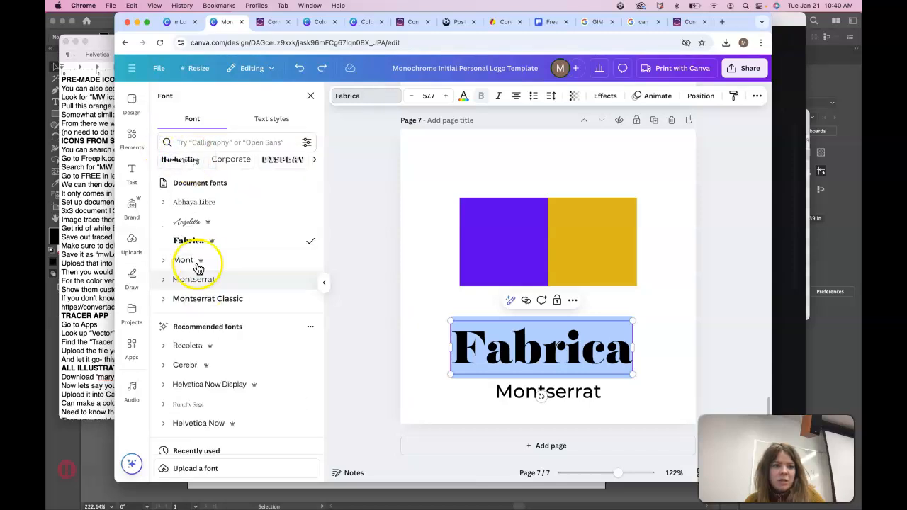
{"action": "scroll", "coordinate": [202, 375], "scroll_direction": "down", "scroll_amount": 5}
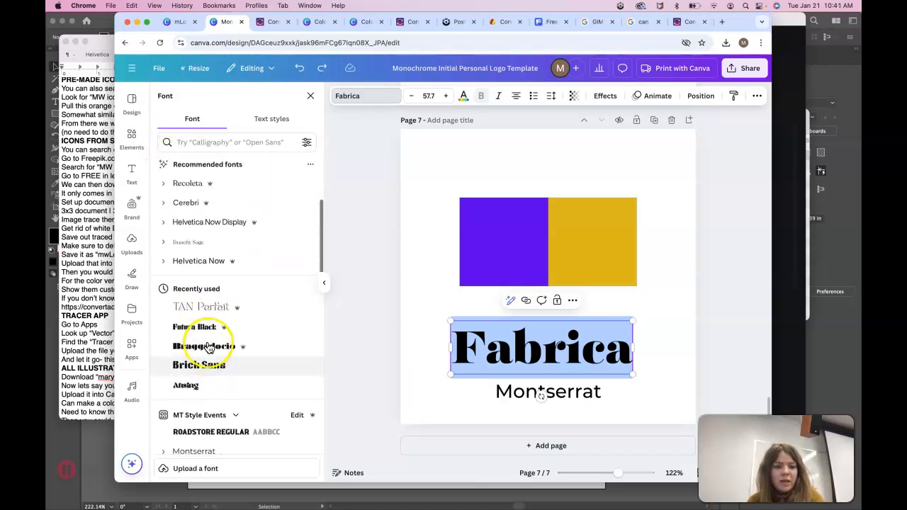
{"action": "left_click", "coordinate": [205, 335]}
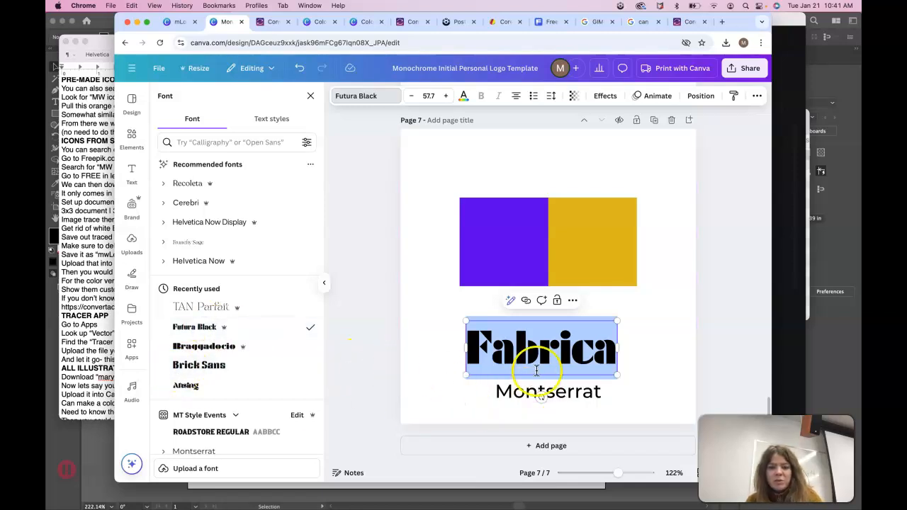
{"action": "key", "text": "super+z"}
{"action": "left_click", "coordinate": [684, 361]}
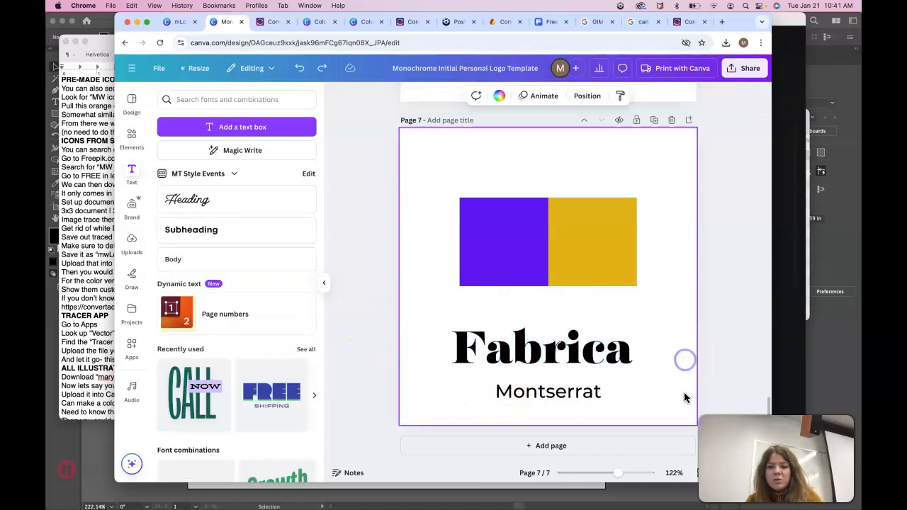
{"action": "left_click", "coordinate": [613, 361]}
{"action": "left_click", "coordinate": [653, 377]}
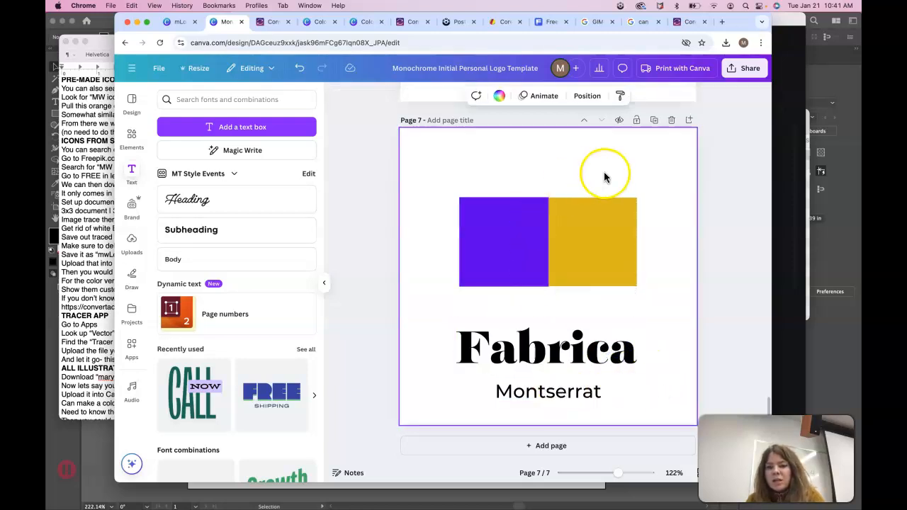
{"action": "left_click", "coordinate": [496, 267]}
{"action": "left_click", "coordinate": [583, 264]}
{"action": "left_click", "coordinate": [515, 274]}
{"action": "left_click", "coordinate": [578, 269]}
{"action": "left_click", "coordinate": [696, 26]}
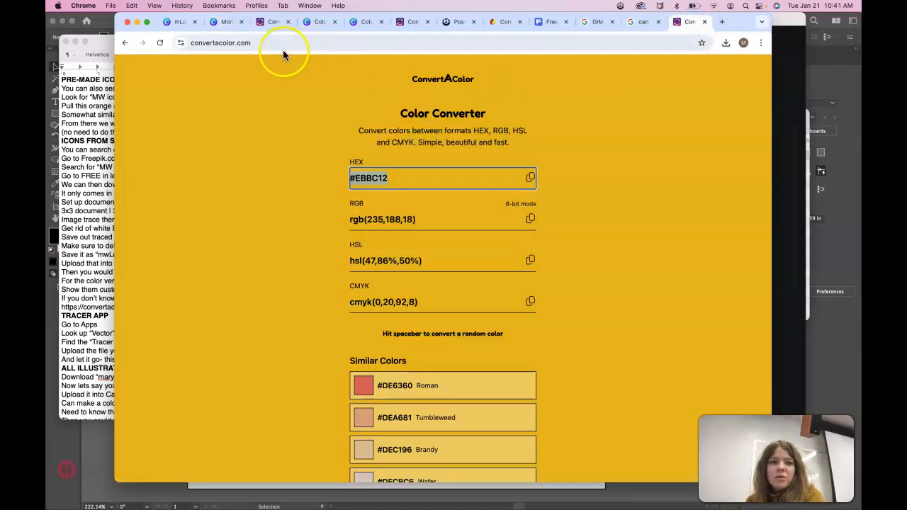
{"action": "left_click", "coordinate": [255, 43]}
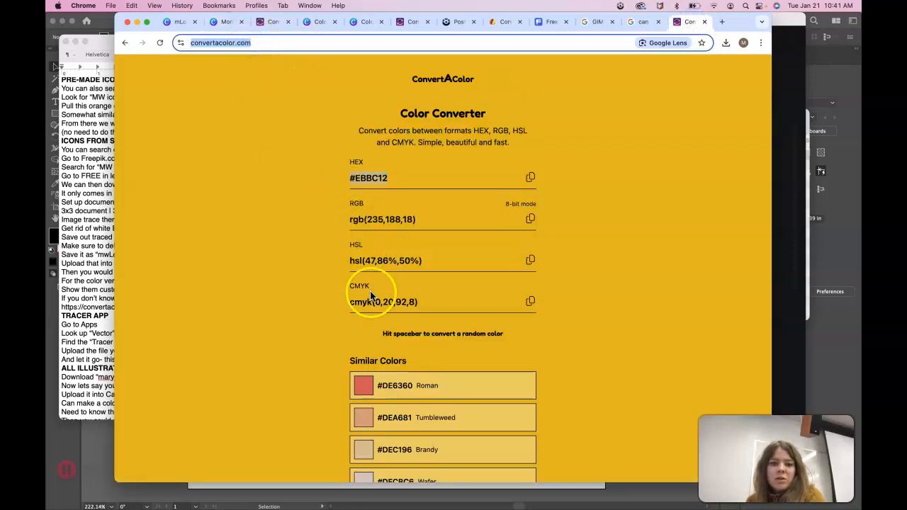
Back in Canva, compare the Fabrica and Montserrat text boxes to check their alignment.
{"action": "left_click", "coordinate": [222, 21]}
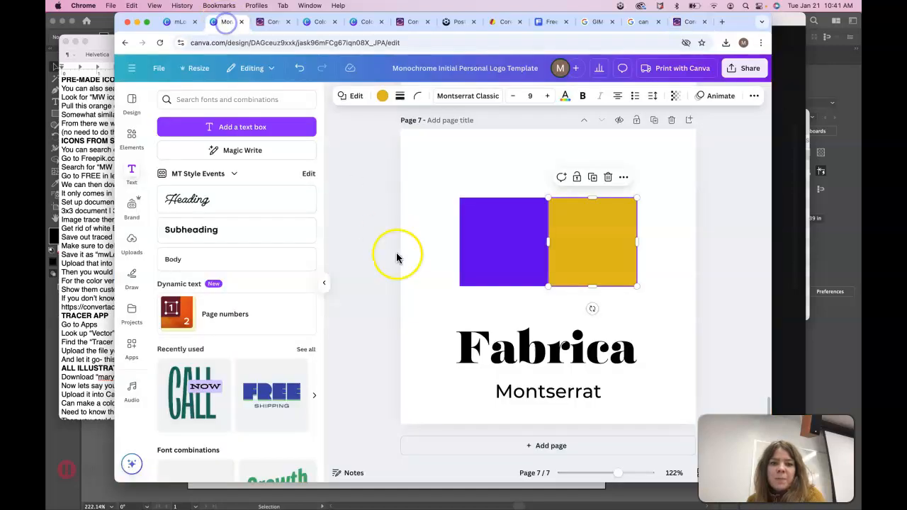
{"action": "left_click", "coordinate": [512, 365]}
{"action": "left_click", "coordinate": [524, 400]}
{"action": "left_click", "coordinate": [512, 359]}
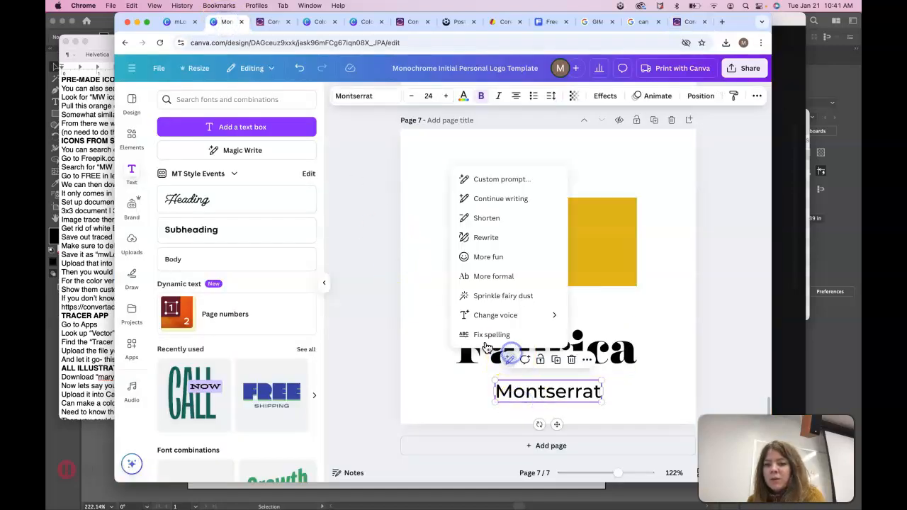
{"action": "left_click", "coordinate": [469, 373]}
{"action": "left_click", "coordinate": [512, 400]}
{"action": "left_click", "coordinate": [500, 354]}
{"action": "left_click", "coordinate": [502, 394]}
{"action": "left_click", "coordinate": [468, 394]}
{"action": "left_click", "coordinate": [467, 363]}
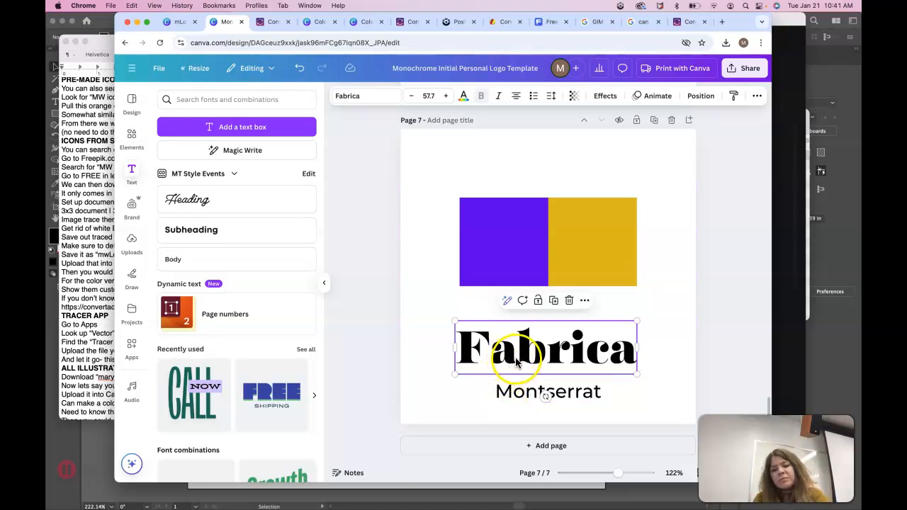
{"action": "left_click", "coordinate": [615, 407]}
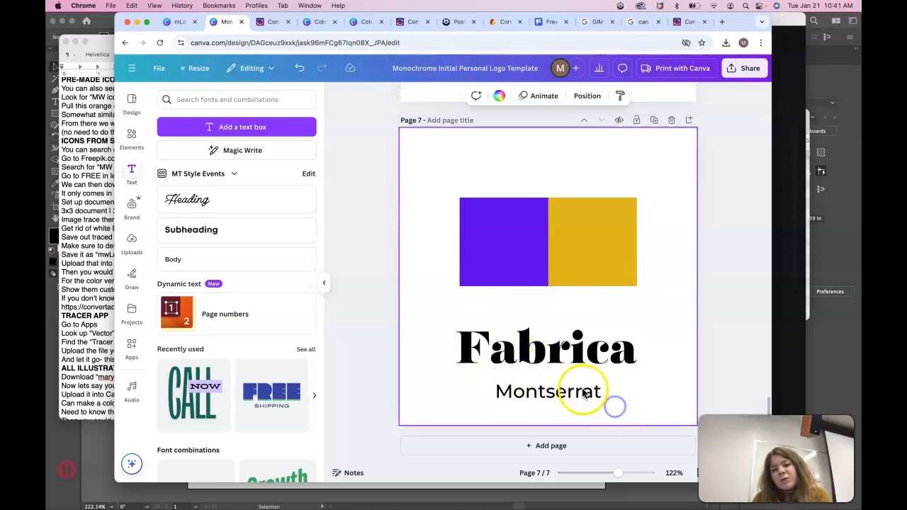
{"action": "left_click", "coordinate": [585, 394]}
{"action": "left_click", "coordinate": [610, 348]}
{"action": "left_click", "coordinate": [588, 391]}
{"action": "left_click", "coordinate": [619, 404]}
{"action": "left_click", "coordinate": [625, 357]}
{"action": "left_click", "coordinate": [595, 393]}
{"action": "left_click", "coordinate": [620, 402]}
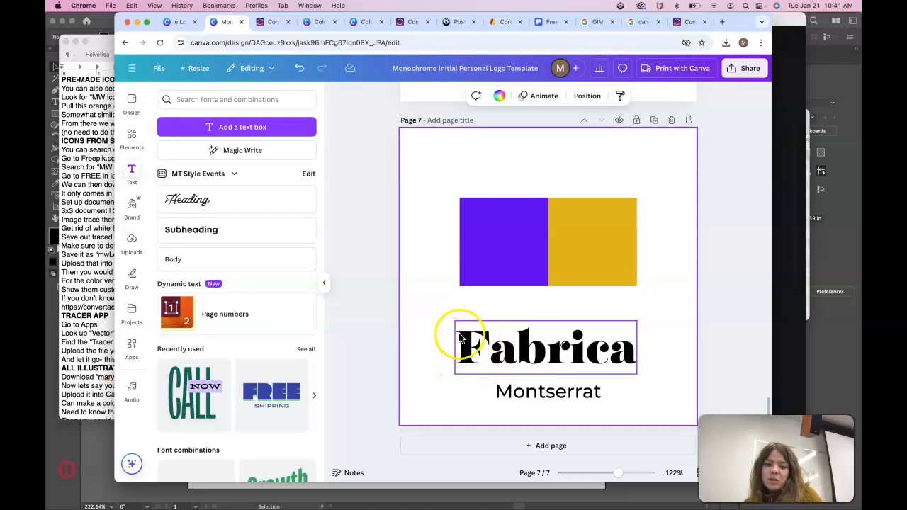
Nudge the Montserrat text box slightly left until it is centred under Fabrica.
{"action": "left_click", "coordinate": [500, 392]}
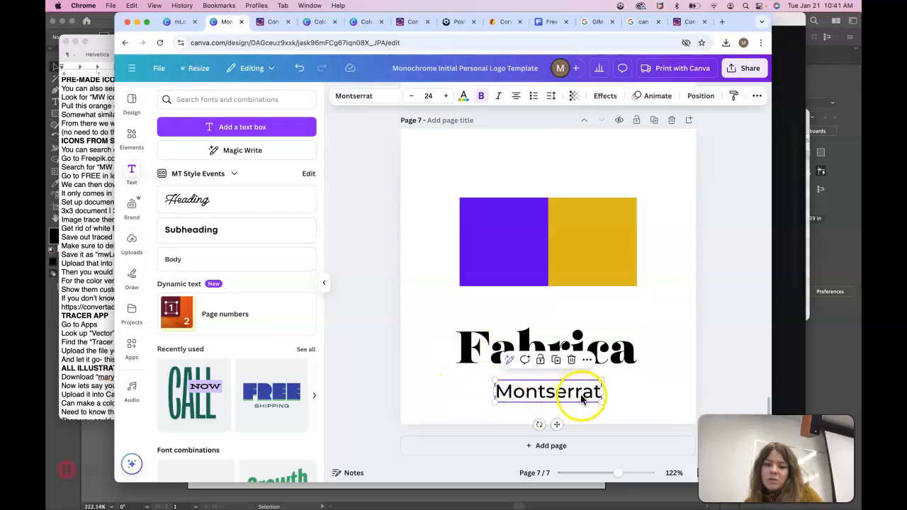
{"action": "left_click", "coordinate": [634, 399]}
{"action": "left_click_drag", "start_coordinate": [557, 391], "coordinate": [555, 392]}
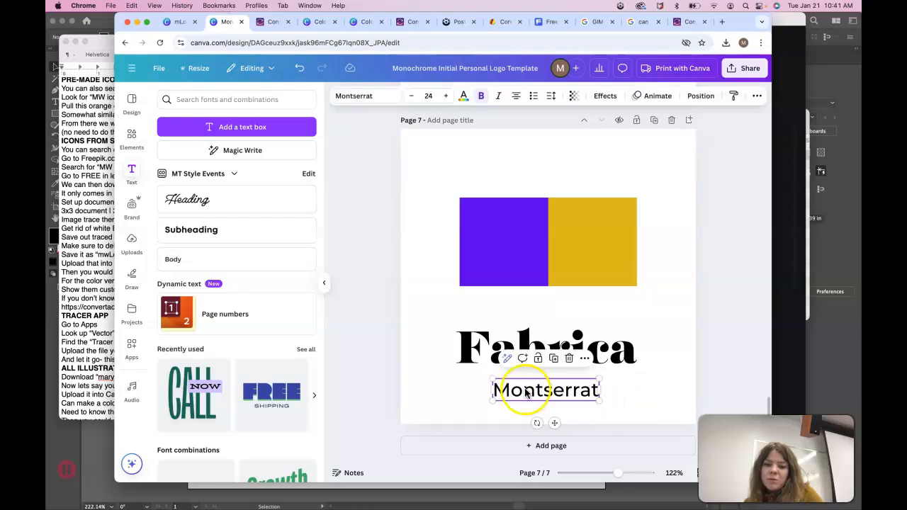
{"action": "left_click", "coordinate": [627, 390]}
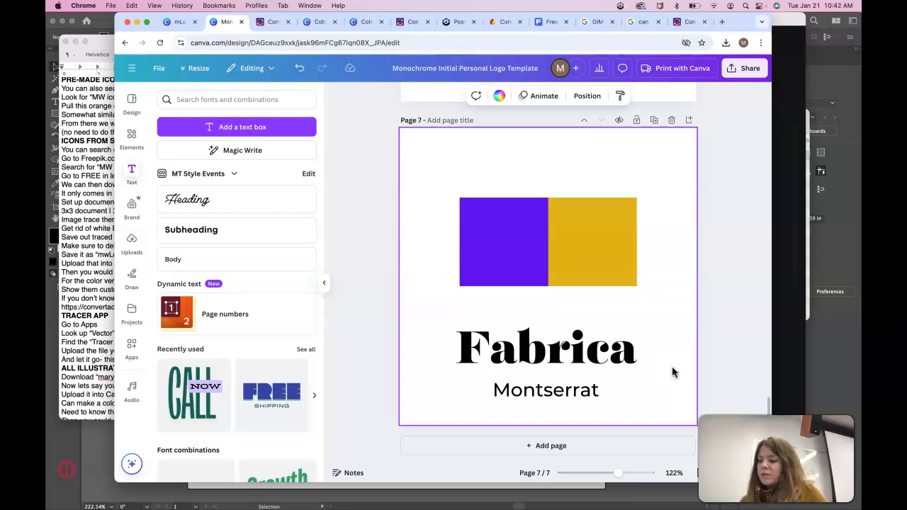
{"action": "left_click", "coordinate": [516, 368]}
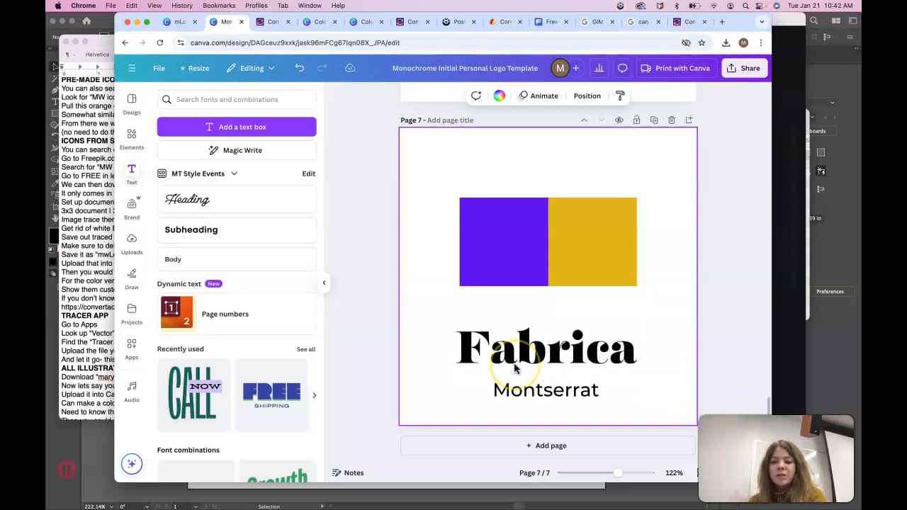